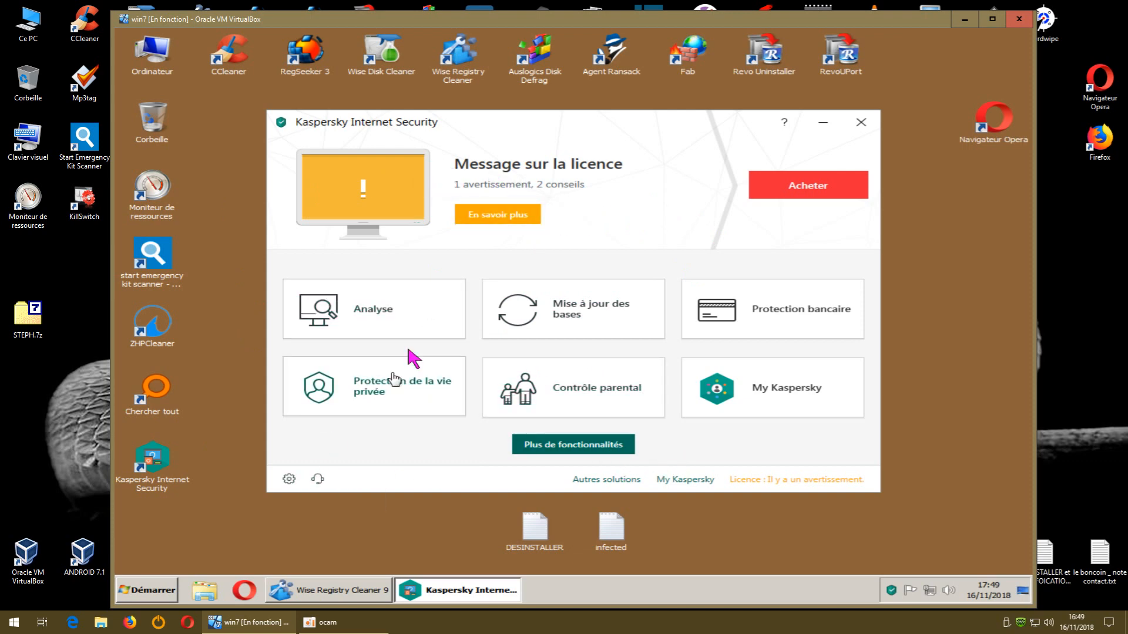
- Open the application network rules from the Pare-feu settings in the Protection configuration
left_click(289, 480)
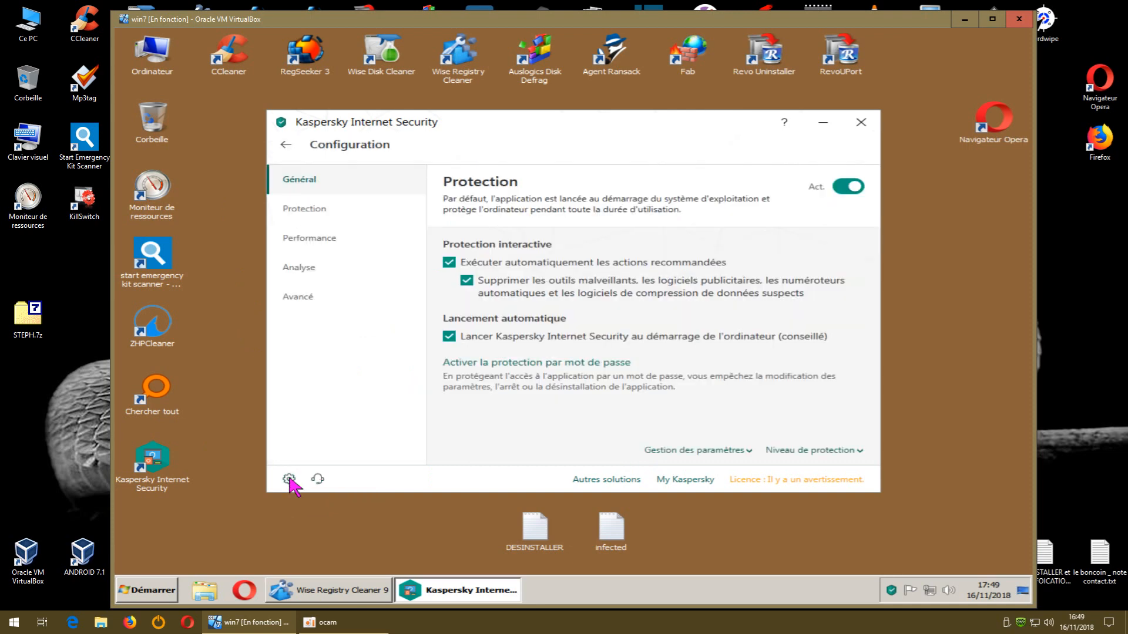
left_click(307, 210)
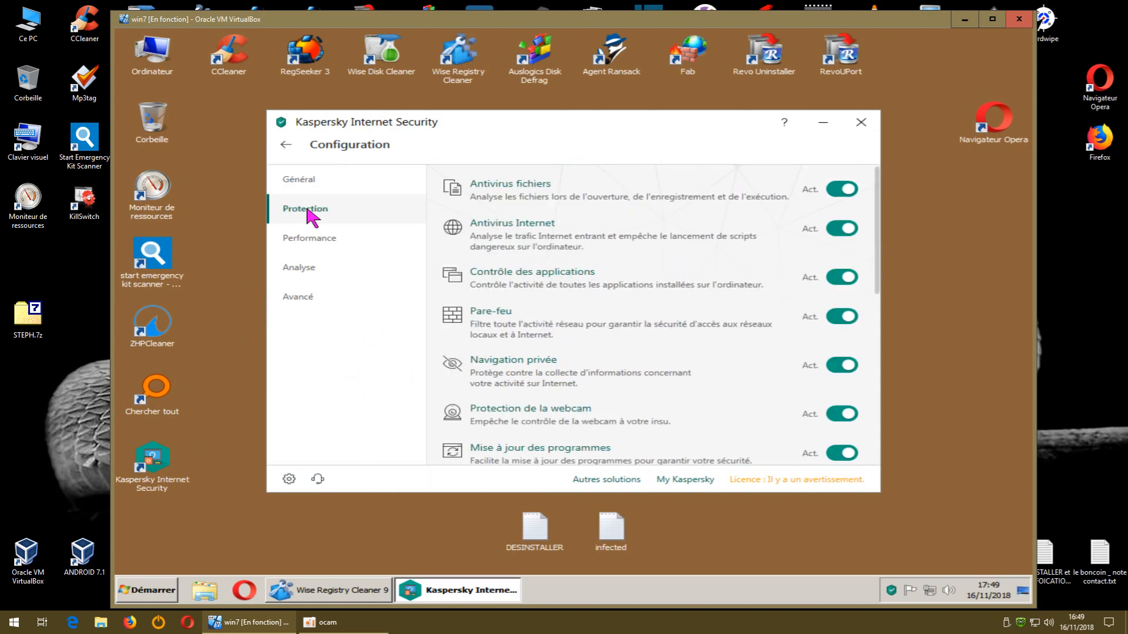
left_click(498, 321)
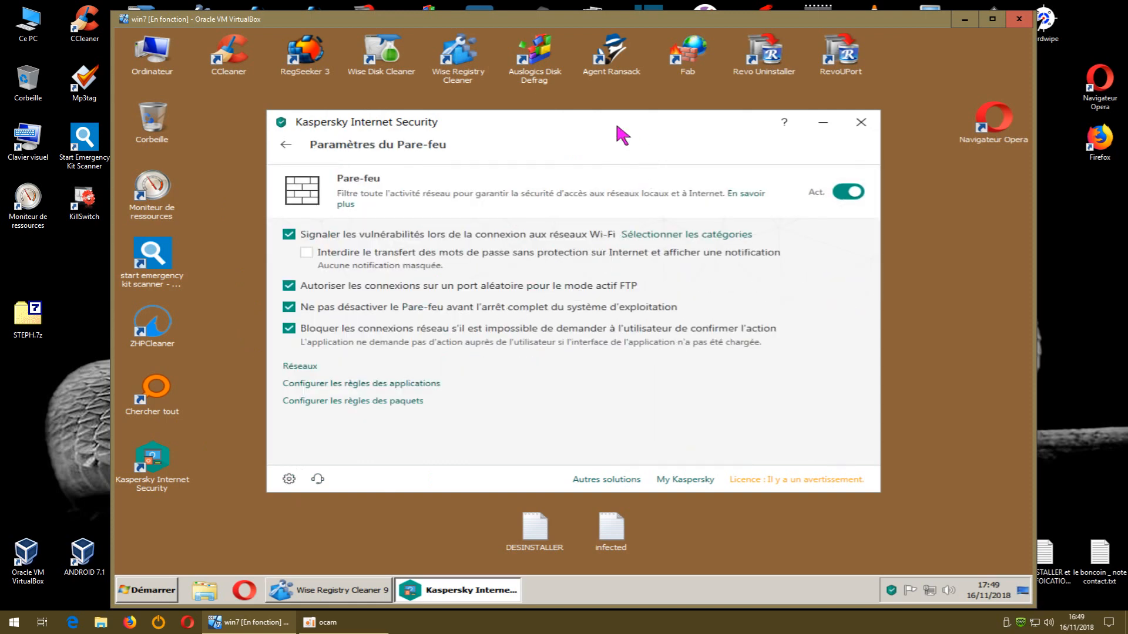
left_click_drag(603, 113, 559, 51)
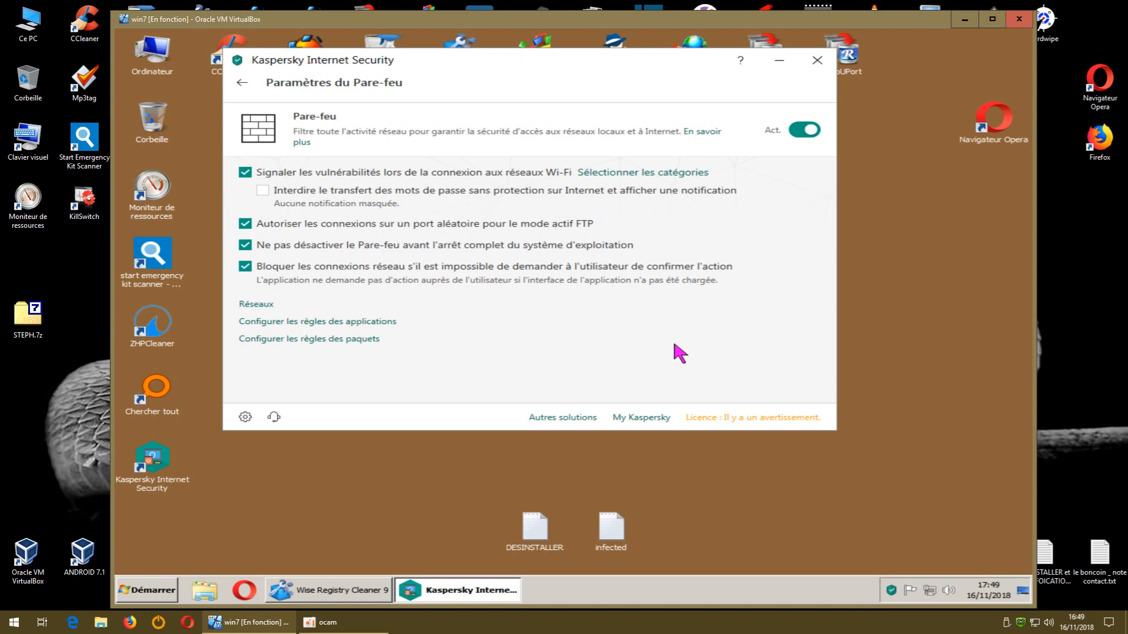
left_click(395, 323)
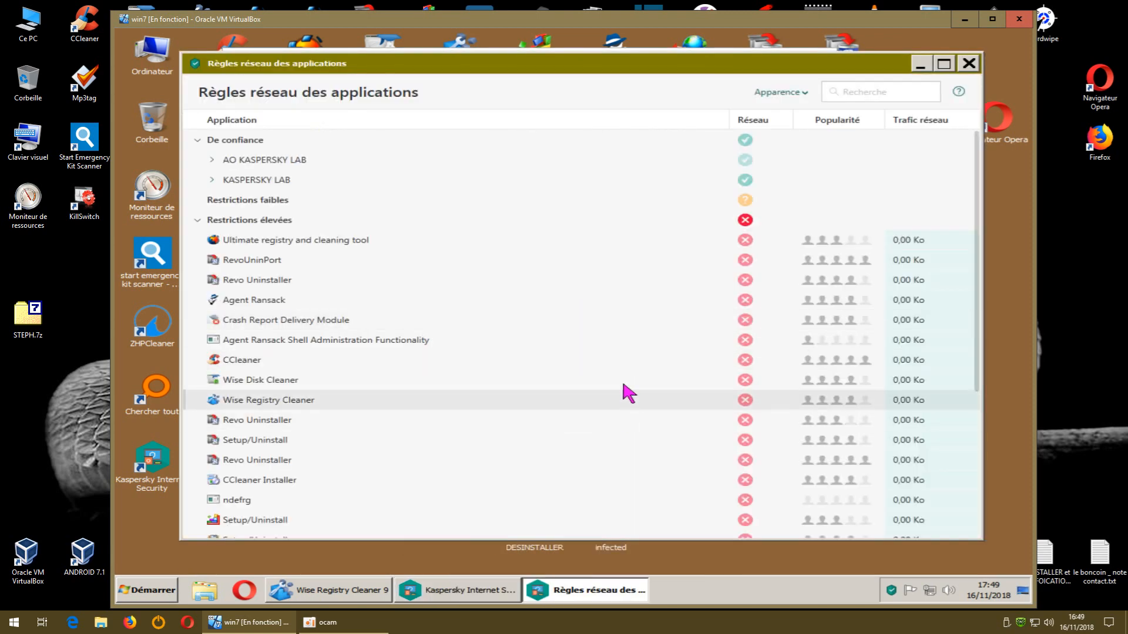
- Maximize the application rules window and examine the applications listed in each trust group with their network permissions
scroll(598, 368, "down", 4)
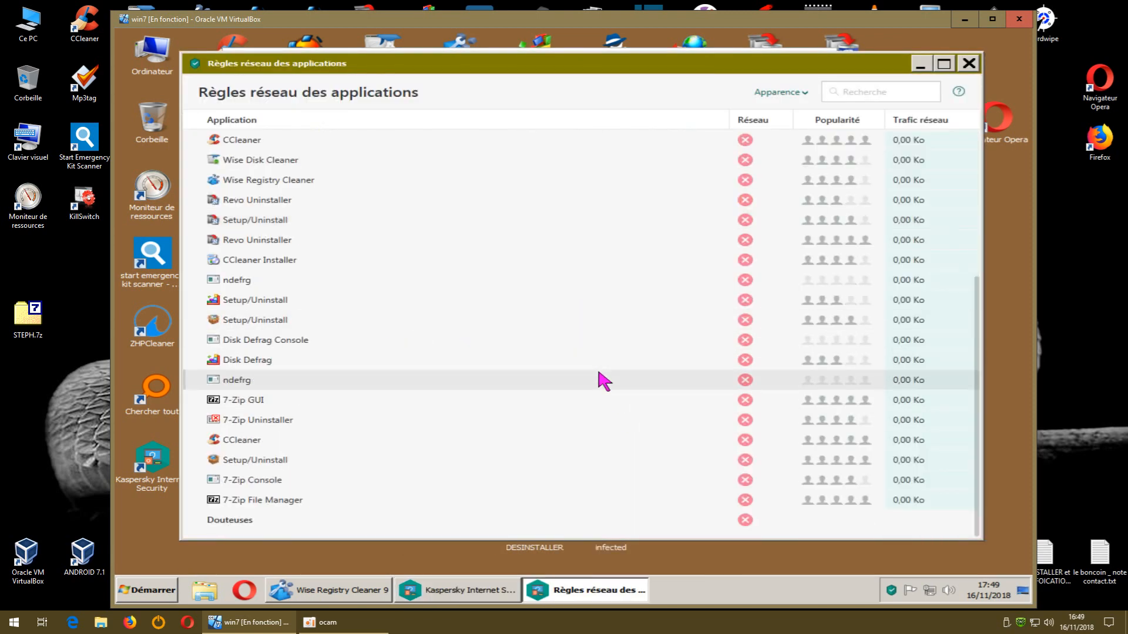
left_click(945, 64)
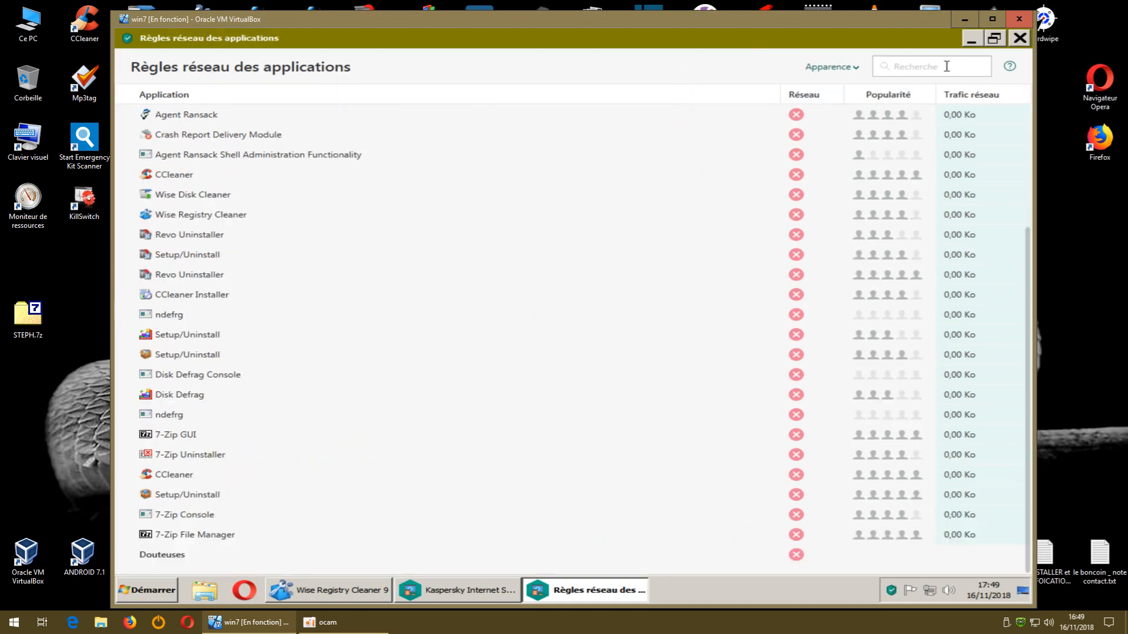
scroll(552, 347, "up", 5)
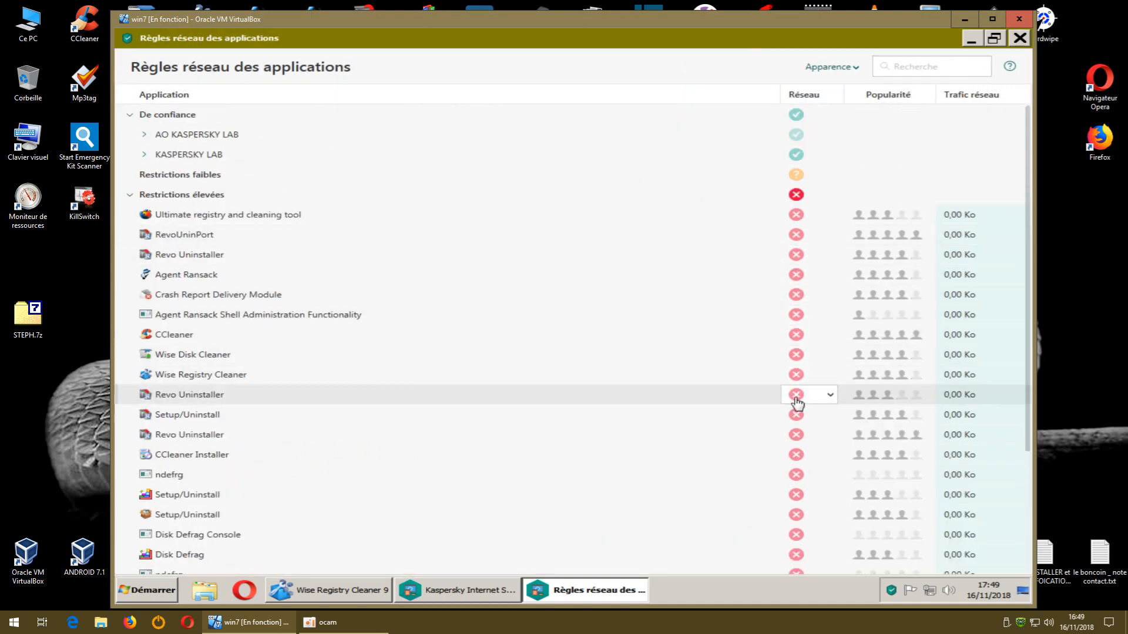
scroll(775, 470, "down", 3)
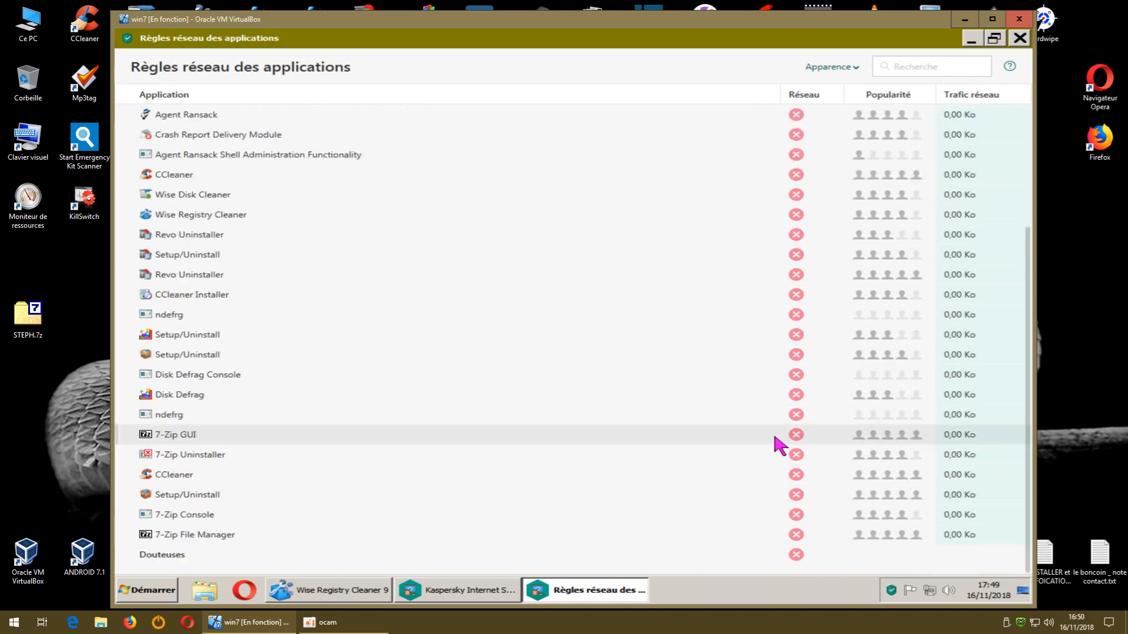
scroll(774, 436, "up", 5)
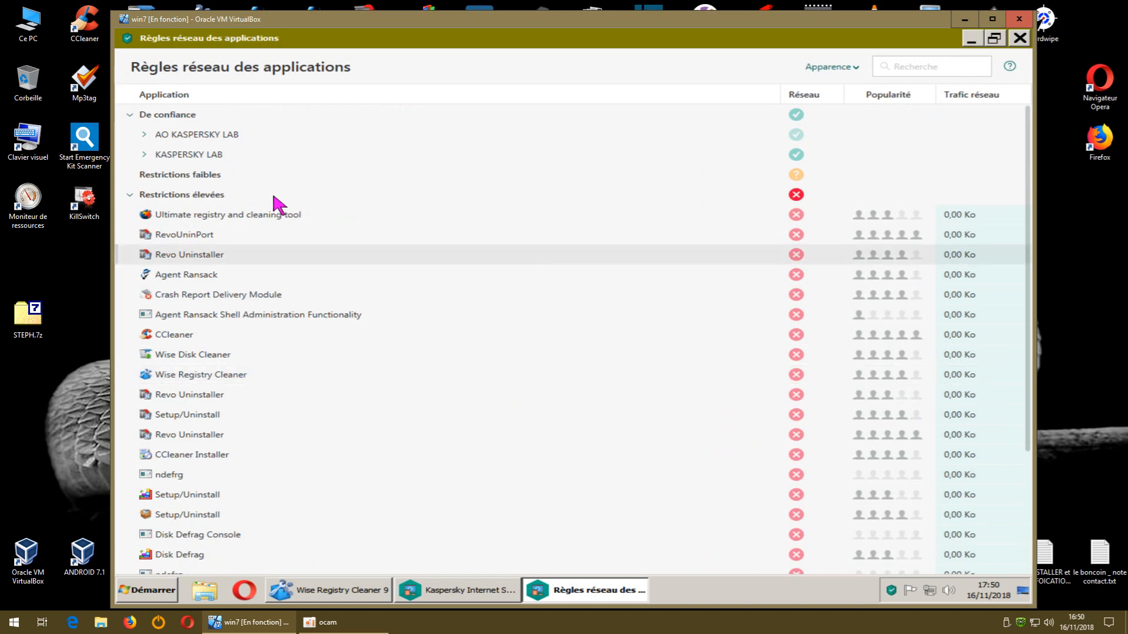
- Collapse the Restrictions élevées and De confiance groups, restore the window size and expand Restrictions élevées again
left_click(130, 198)
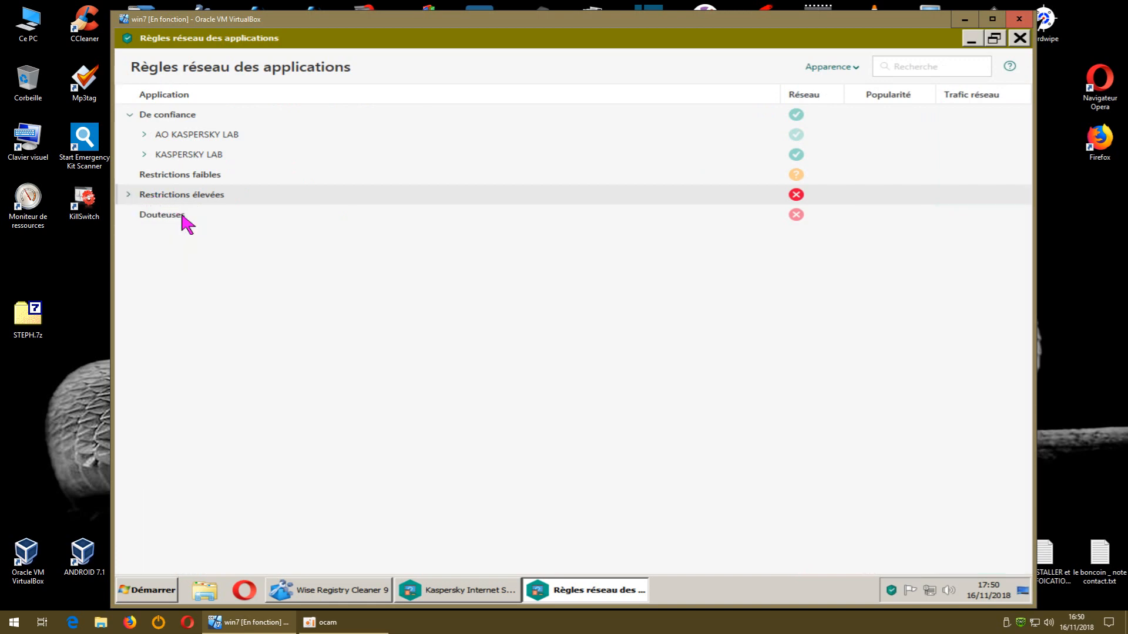
left_click(130, 116)
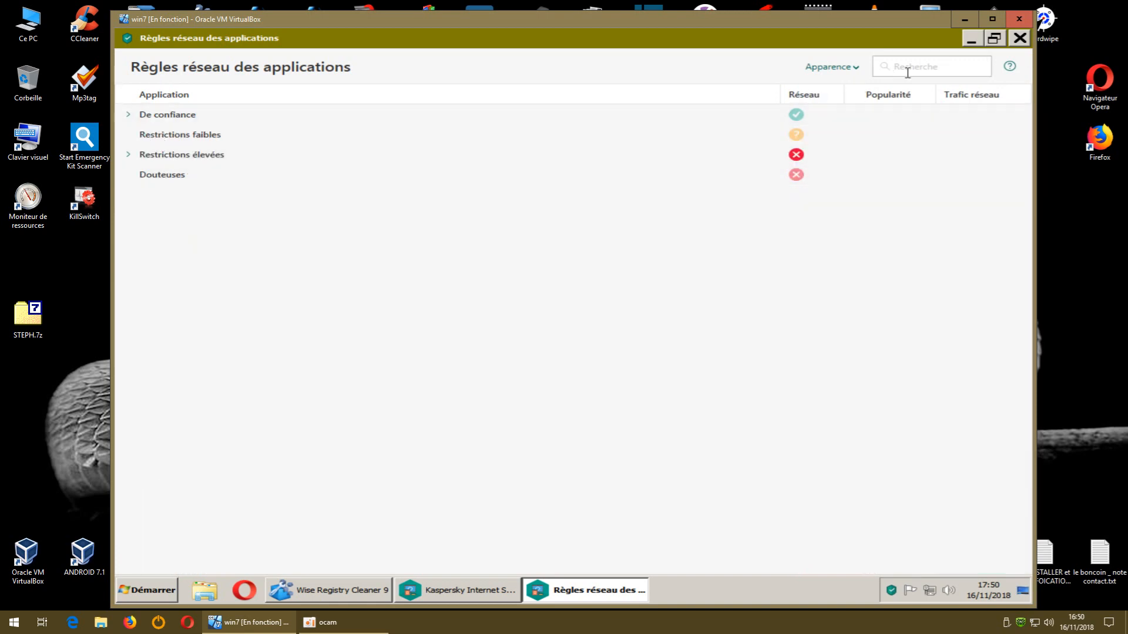
left_click(993, 39)
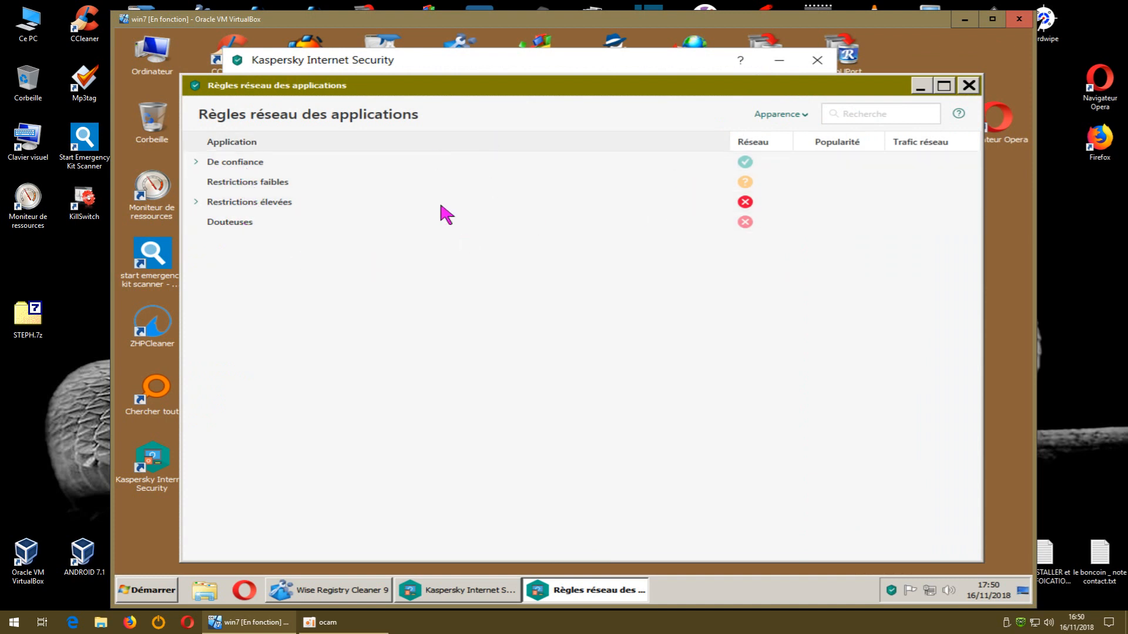
left_click(198, 203)
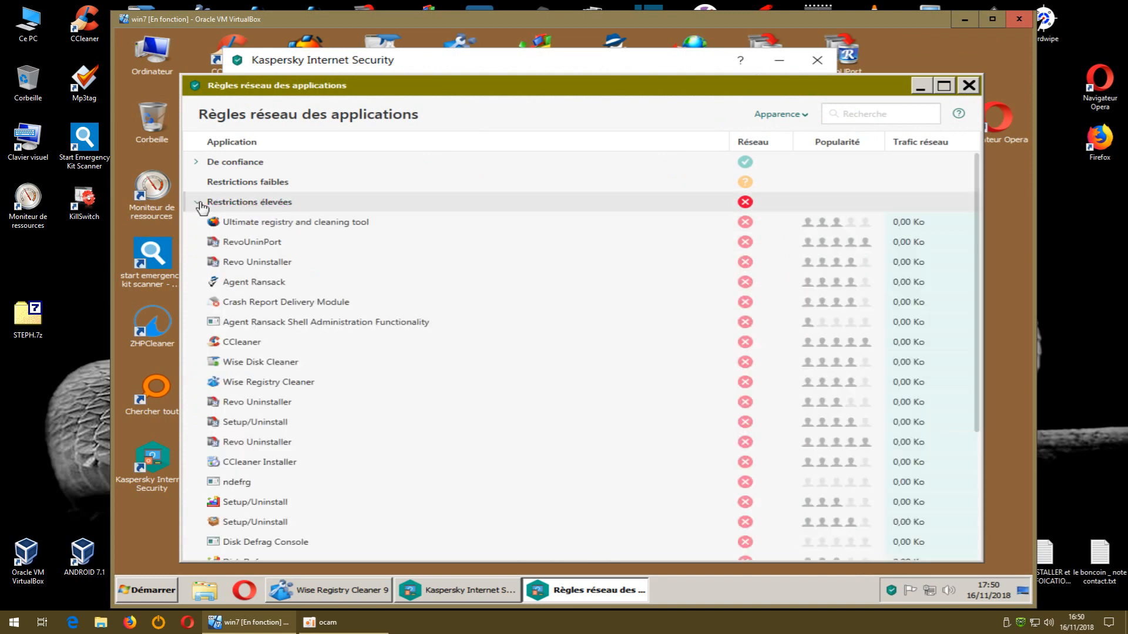
left_click(199, 203)
left_click(198, 203)
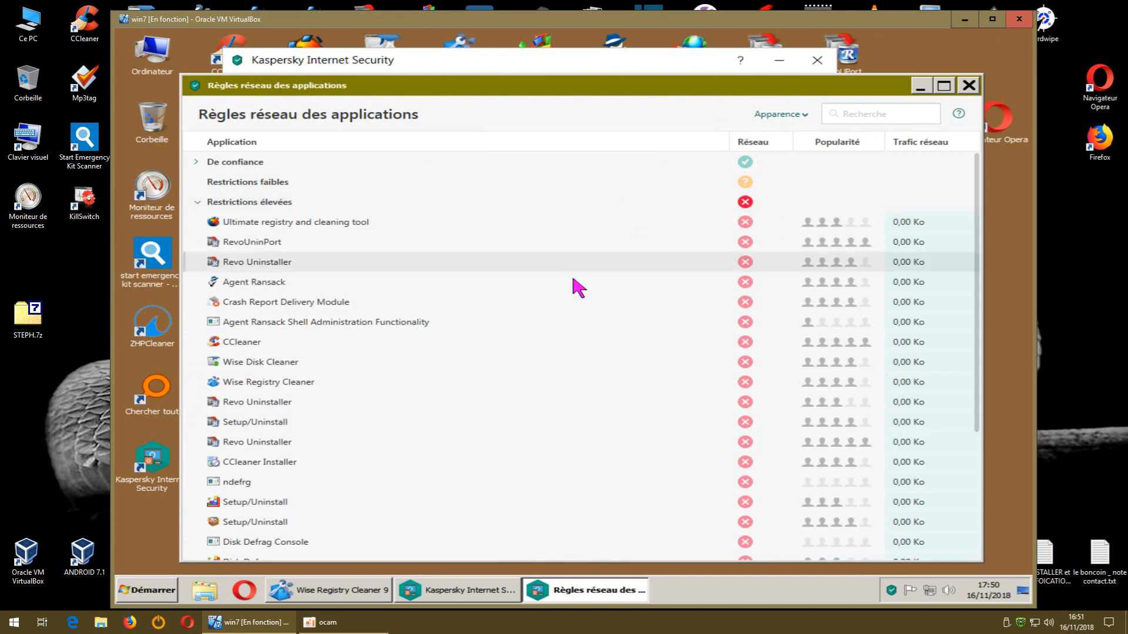
- Close Wise Registry Cleaner, and open Wise Disk Cleaner to view its main screen before closing it
left_click(329, 589)
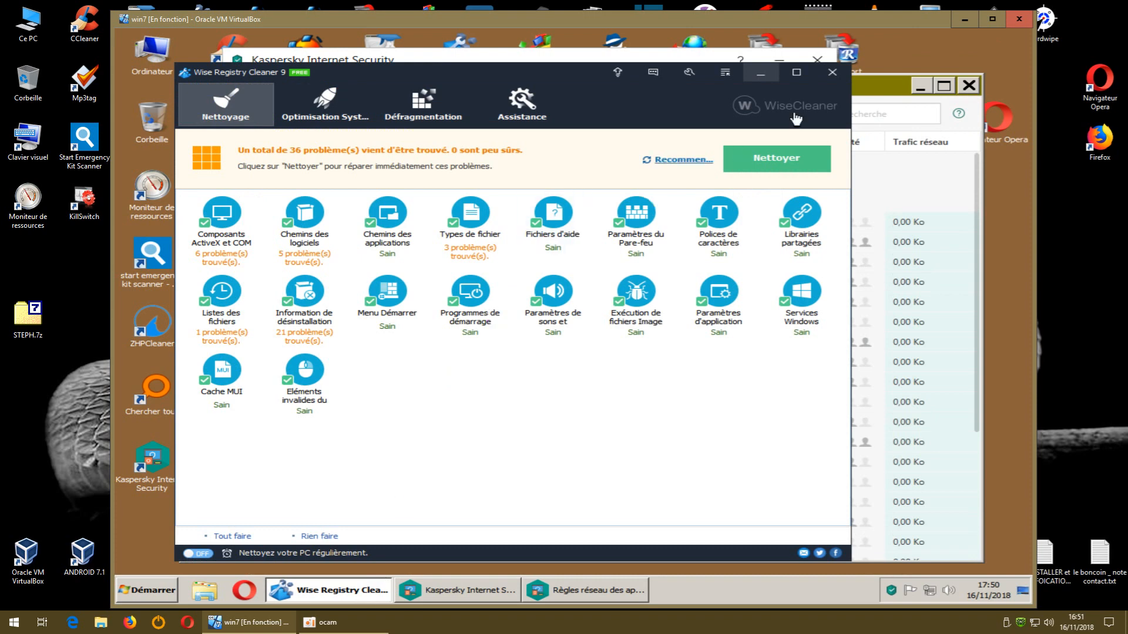
left_click(832, 71)
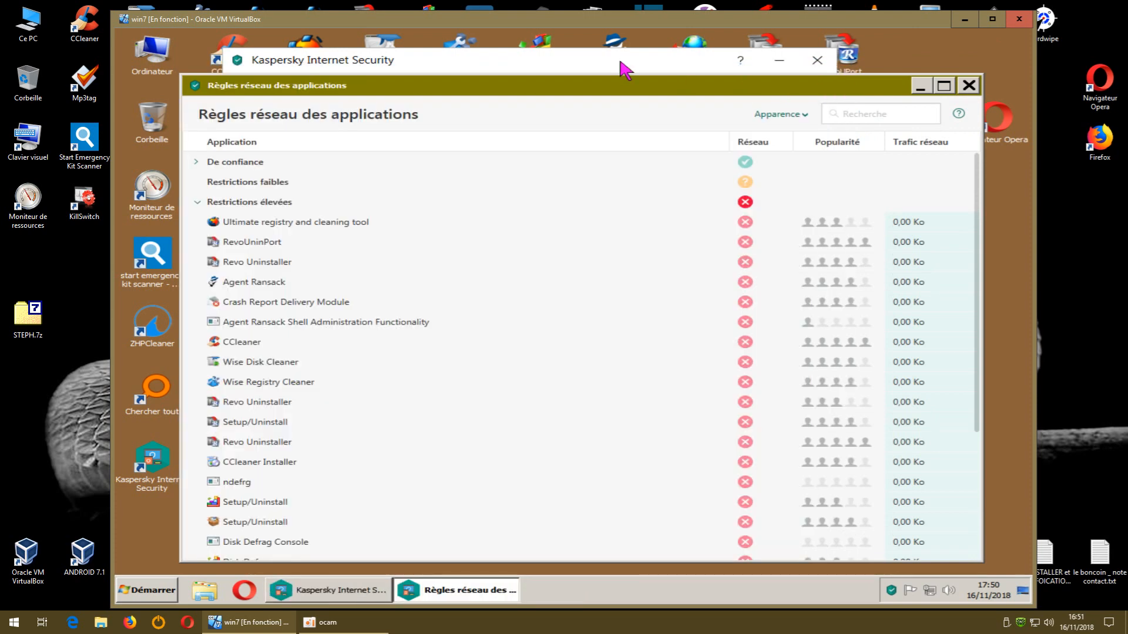
left_click(385, 43)
double_click(384, 43)
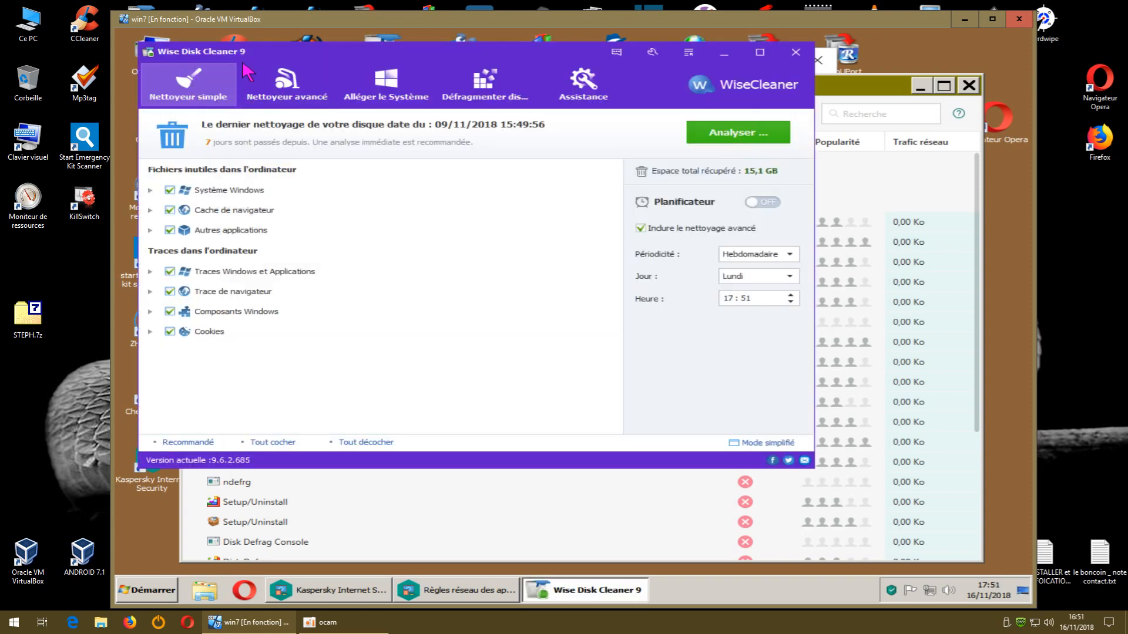
left_click(795, 52)
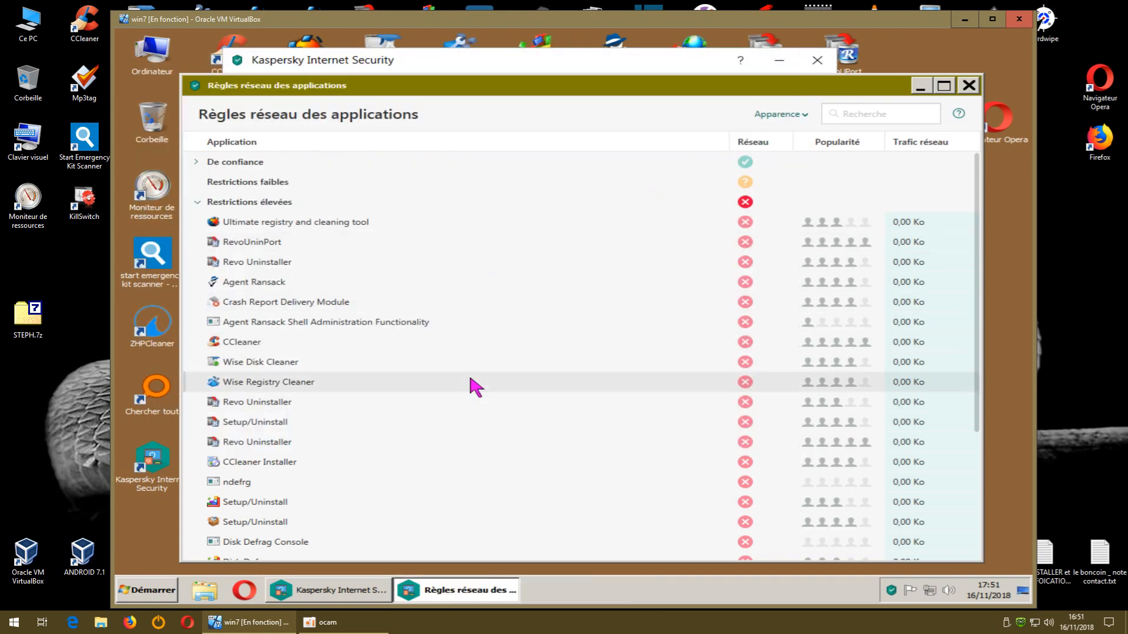
- Start adding an application to the Restrictions élevées group and browse to Disque local (C:) in an enlarged file chooser
right_click(268, 200)
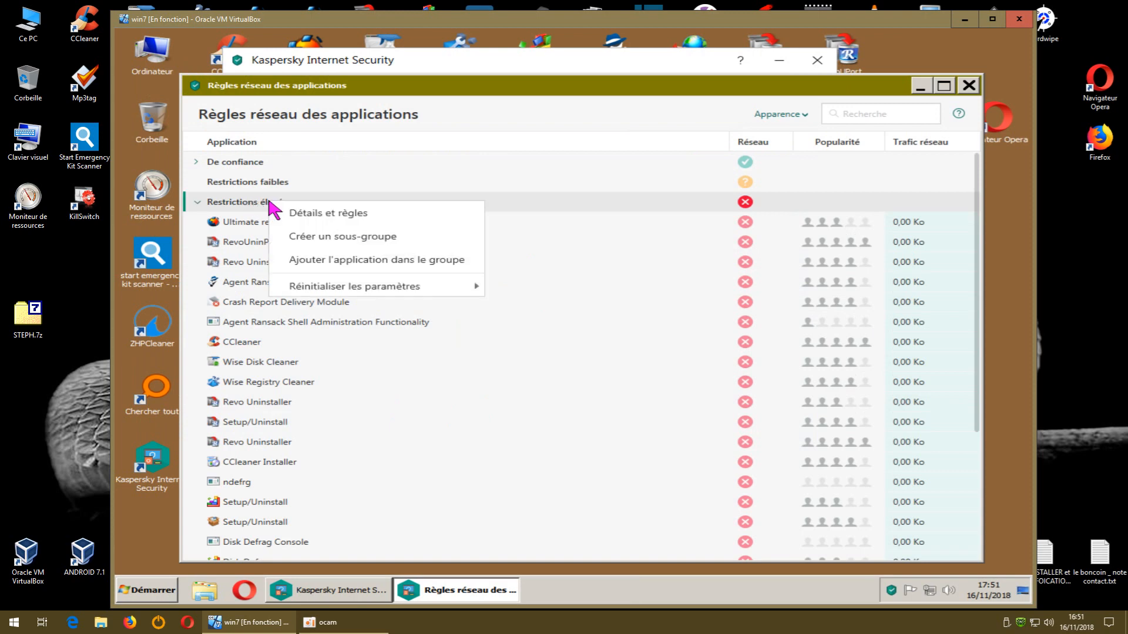
left_click(342, 265)
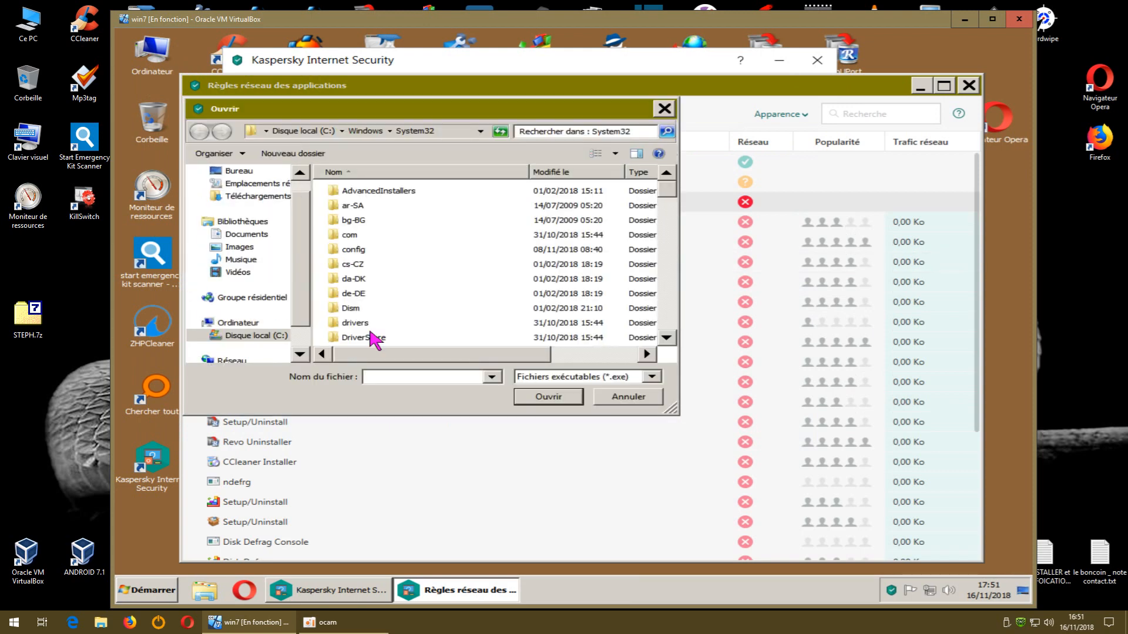
left_click_drag(540, 111, 677, 73)
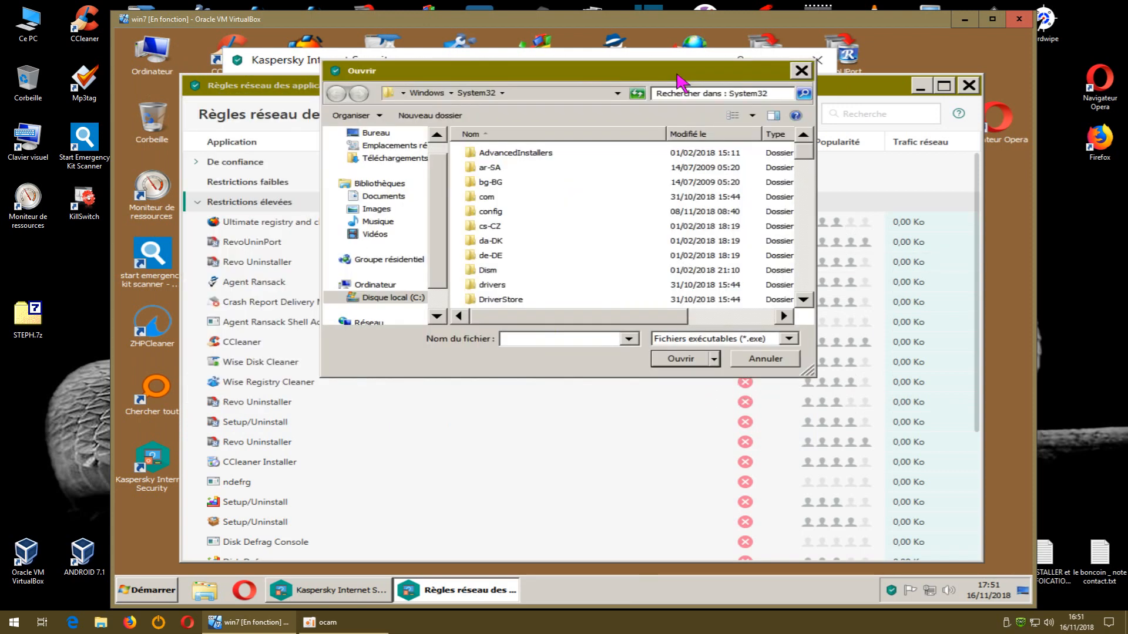
left_click(391, 298)
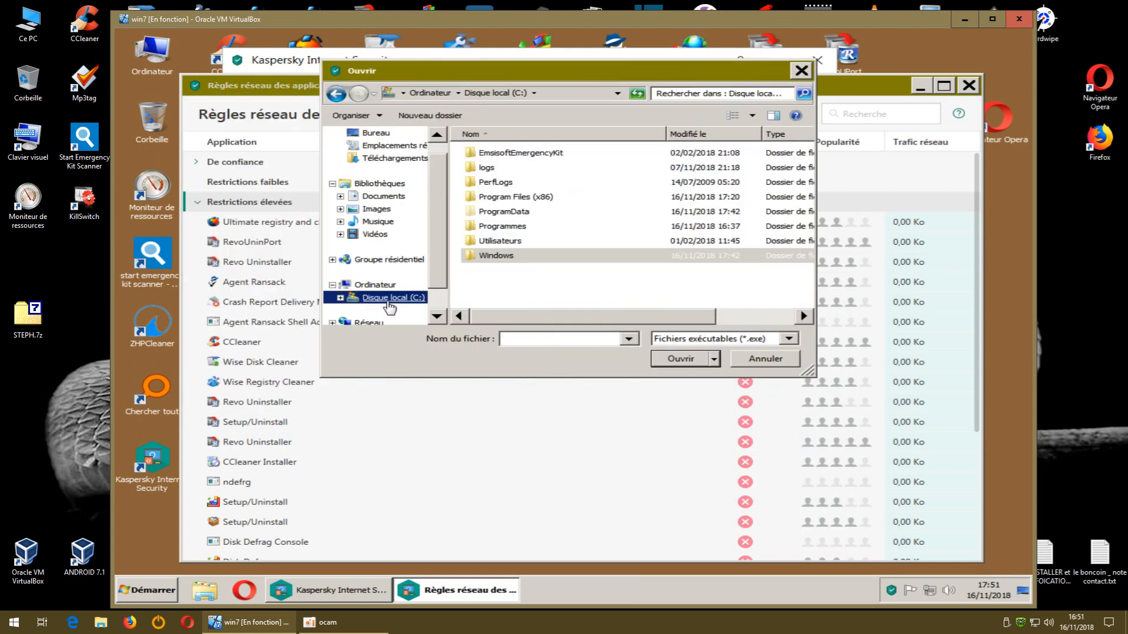
left_click_drag(808, 373, 1002, 495)
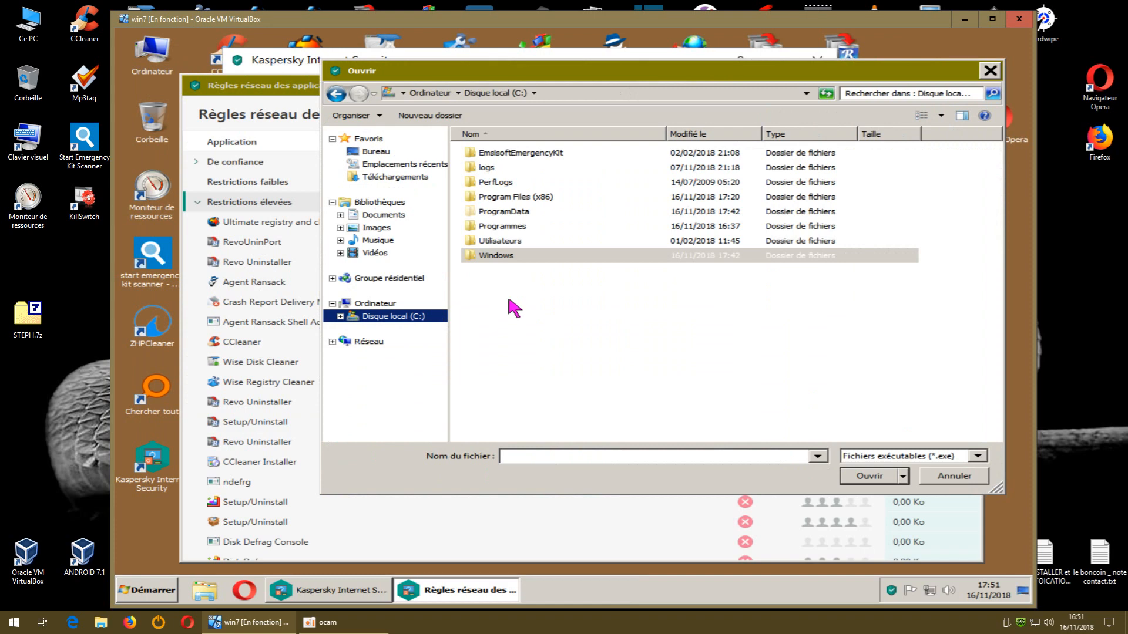
- Look through the program folders inside Programmes on Disque local (C:)
left_click(507, 228)
double_click(507, 229)
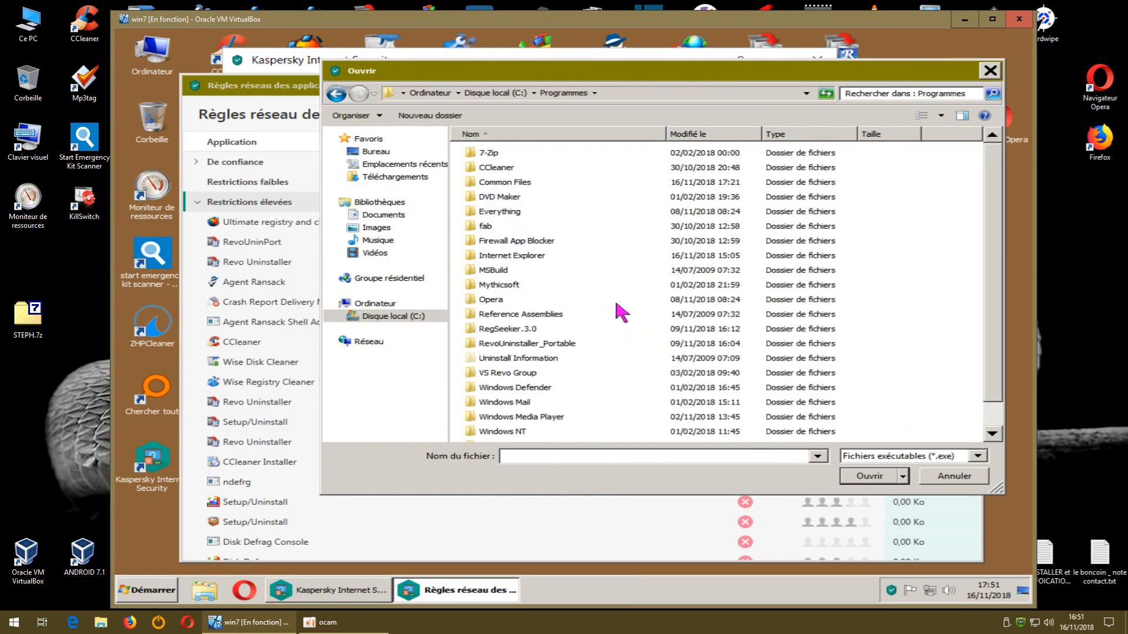
scroll(615, 312, "down", 1)
scroll(615, 329, "up", 1)
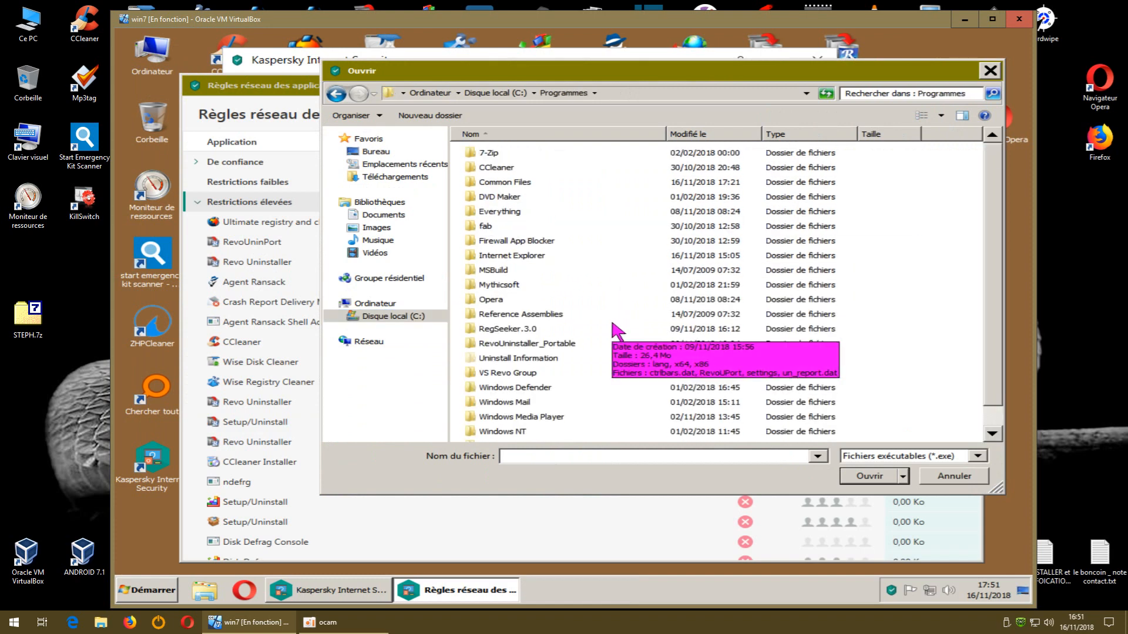
- Browse to the Wise Disk Cleaner folder under C:\Program Files (x86)\Wise
left_click(384, 316)
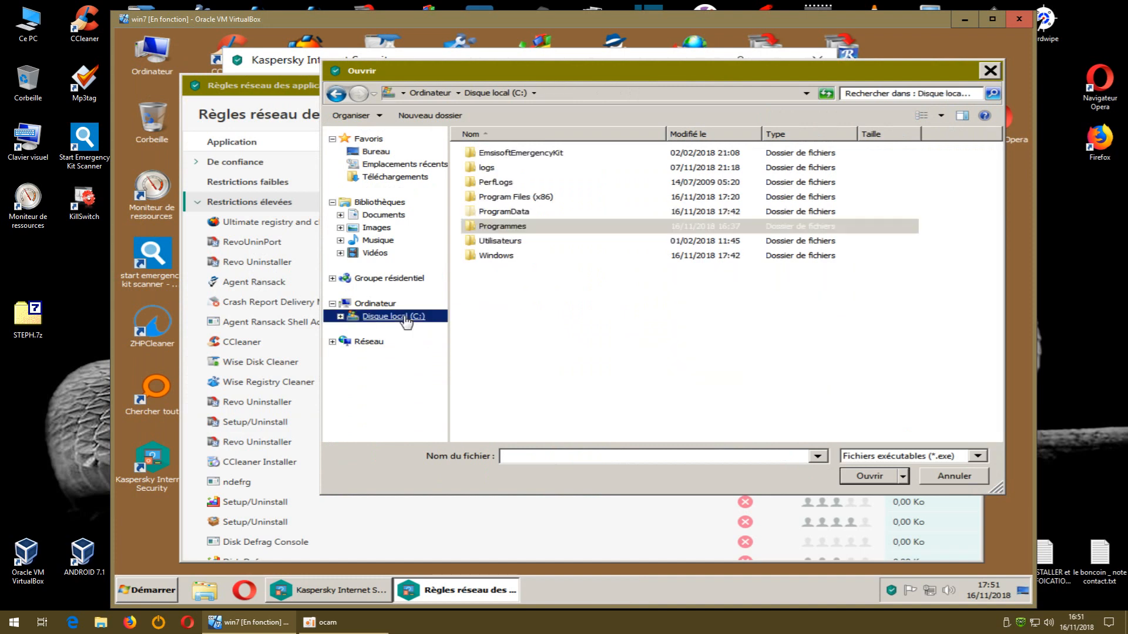
double_click(516, 198)
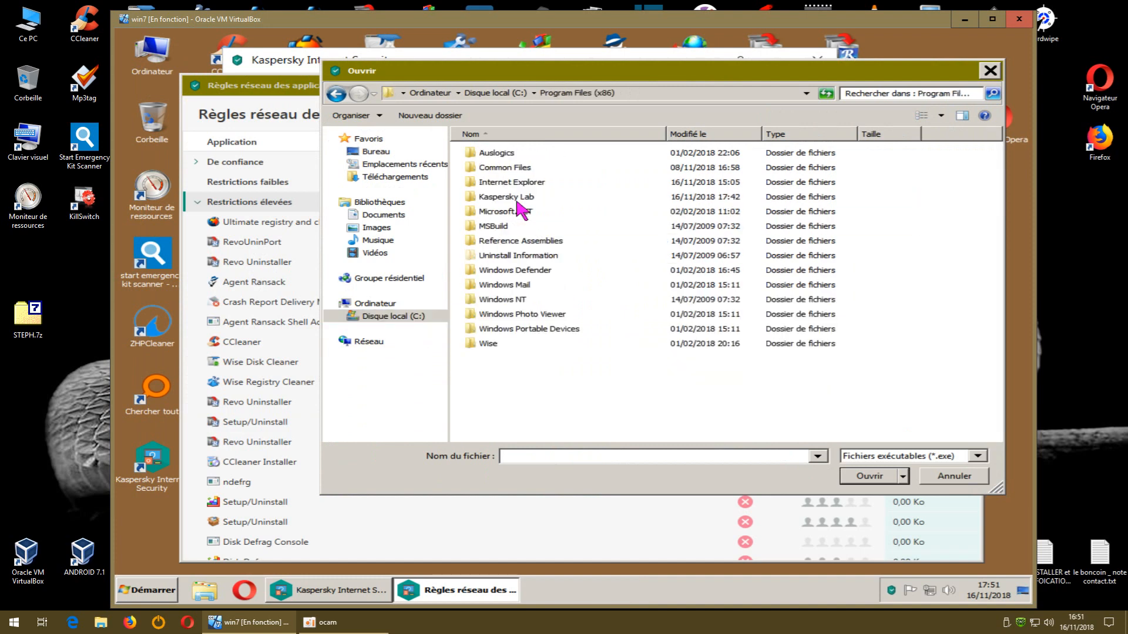
double_click(495, 345)
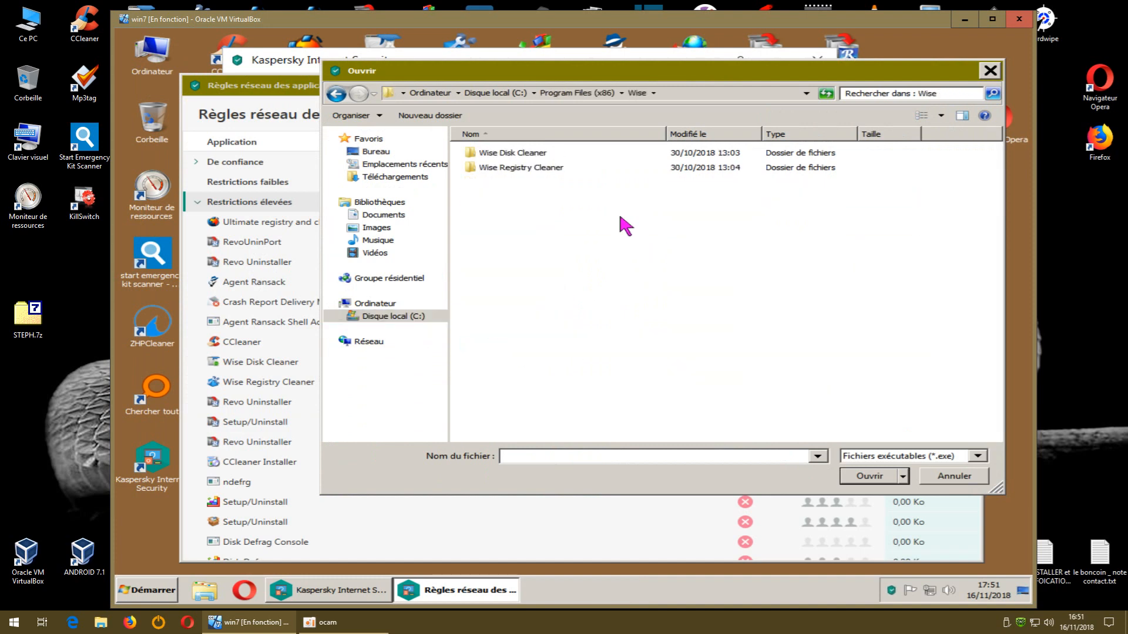
double_click(509, 153)
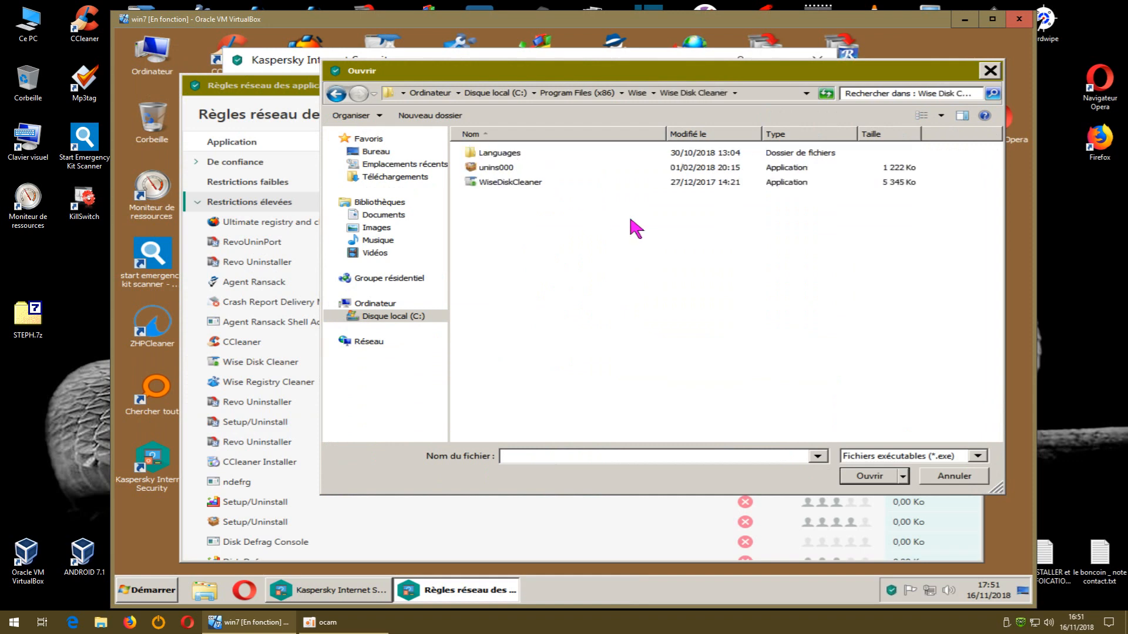
- Try selecting the WiseDiskCleaner and unins000 executables together in the Wise Disk Cleaner folder, and close the file chooser without adding them
left_click(519, 183)
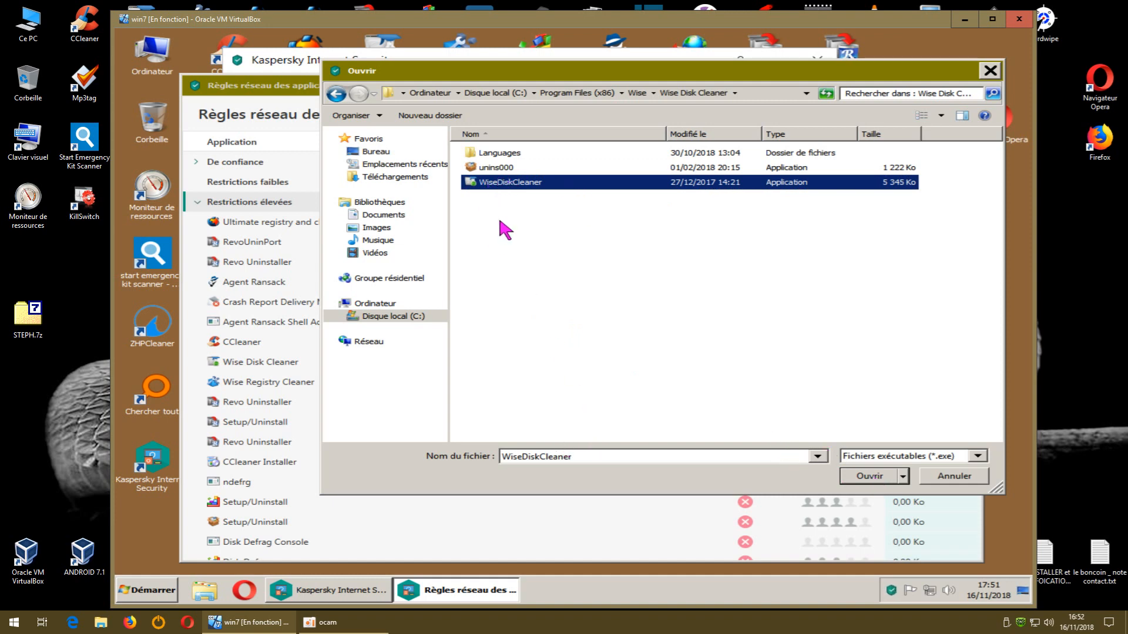
left_click_drag(496, 227, 498, 151)
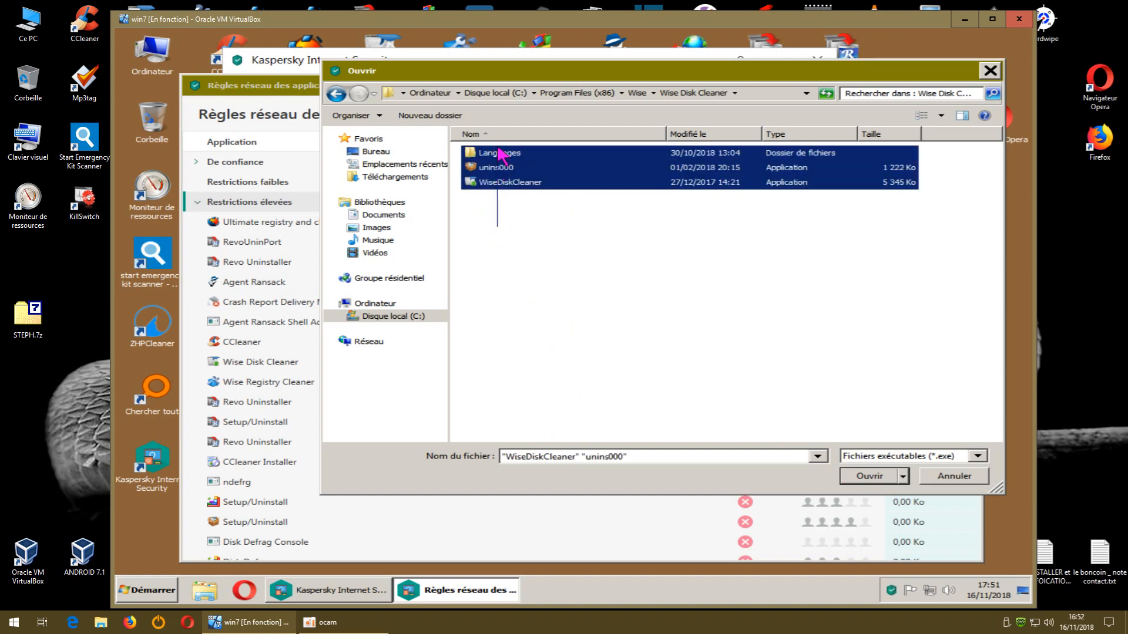
left_click(504, 247)
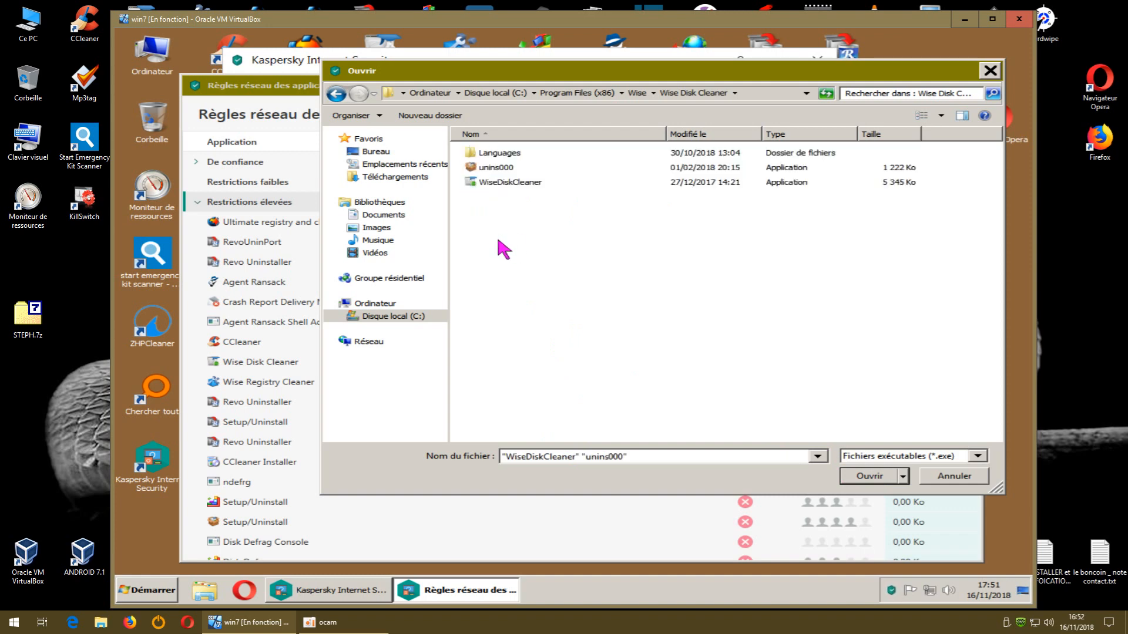
left_click(502, 183)
left_click(499, 169)
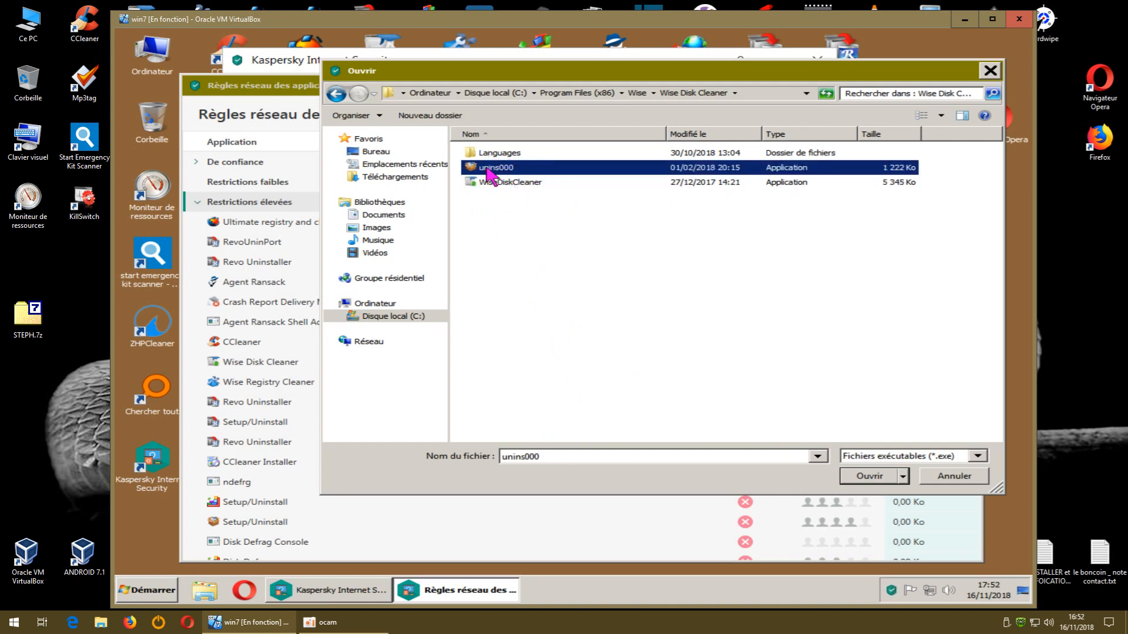
left_click(478, 226)
left_click_drag(503, 200, 505, 171)
left_click(741, 238)
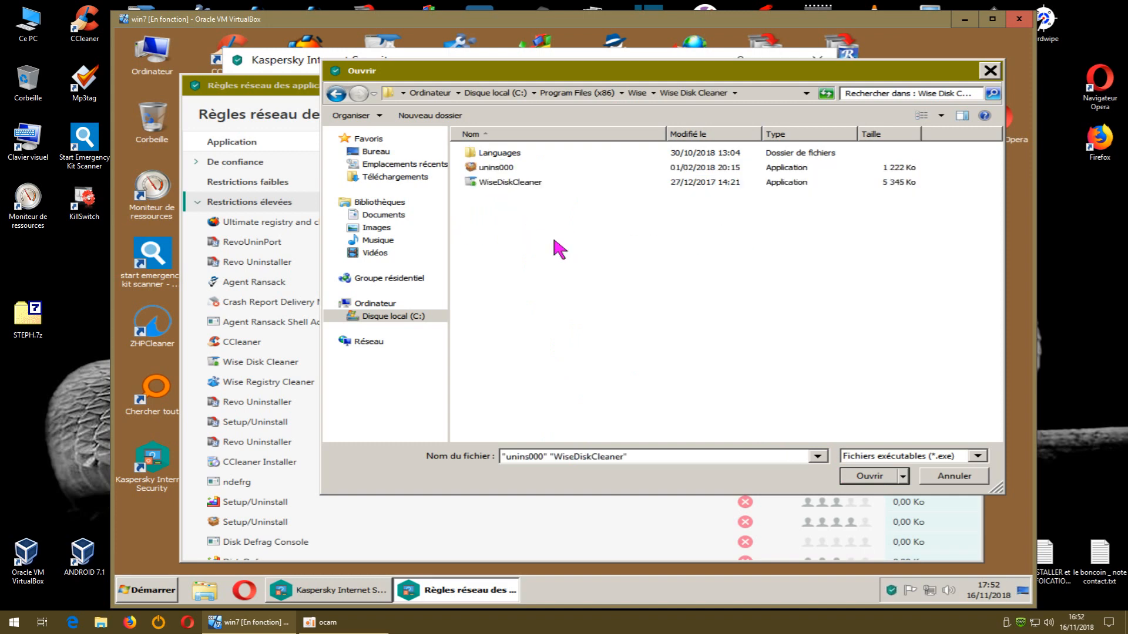
mouse_move(508, 184)
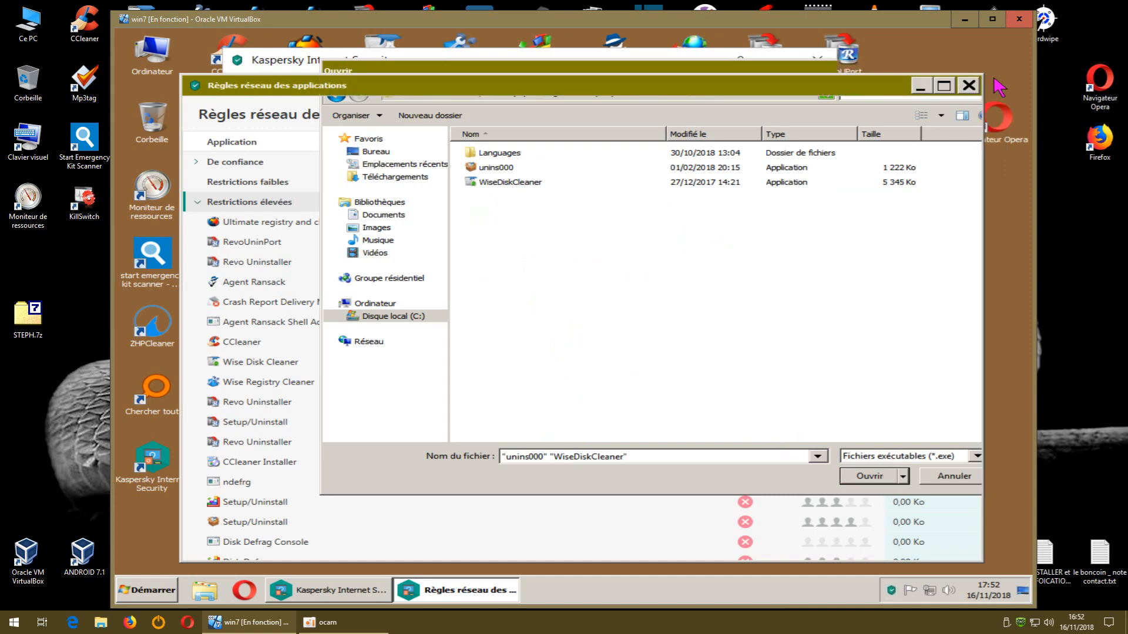
left_click(990, 70)
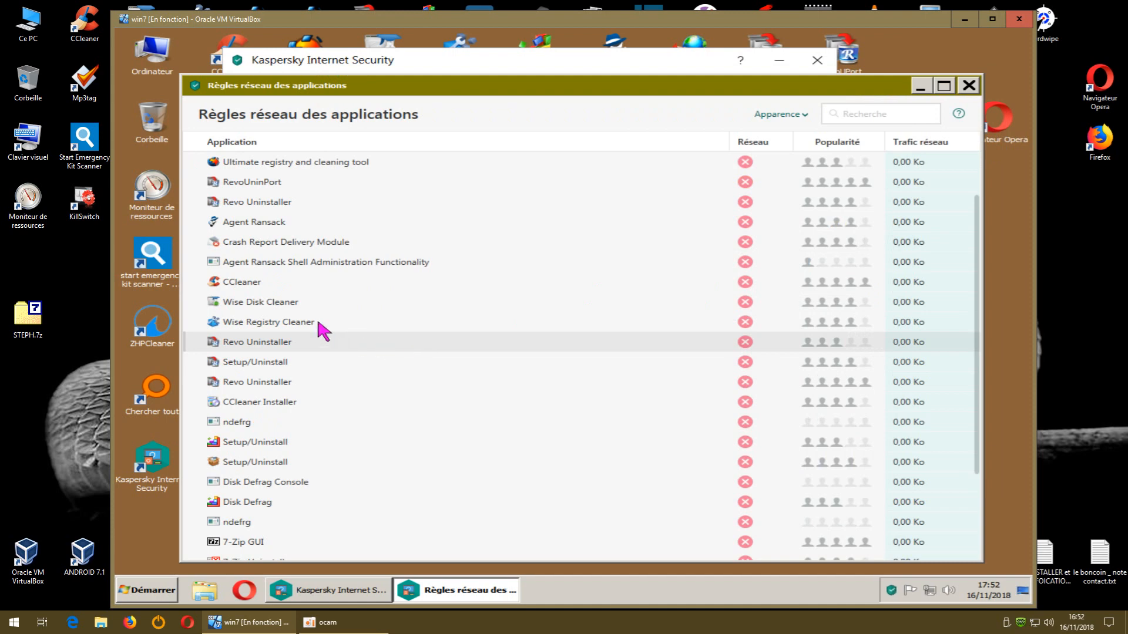
- Examine Wise Disk Cleaner's file details and its available network permissions in the Restrictions élevées group
mouse_move(276, 304)
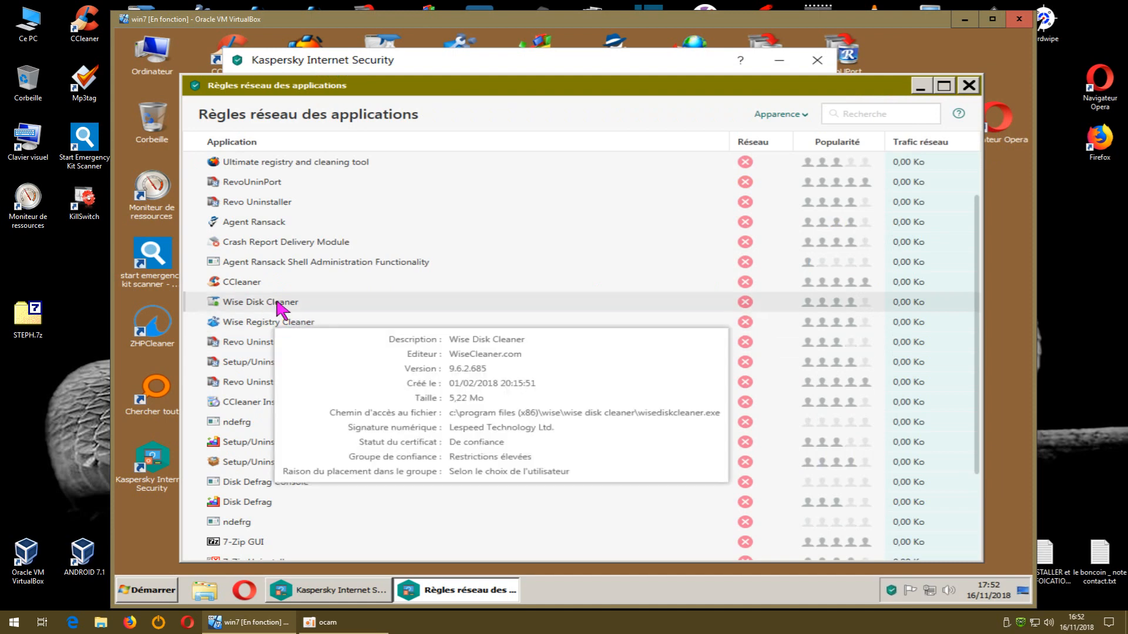
mouse_move(745, 306)
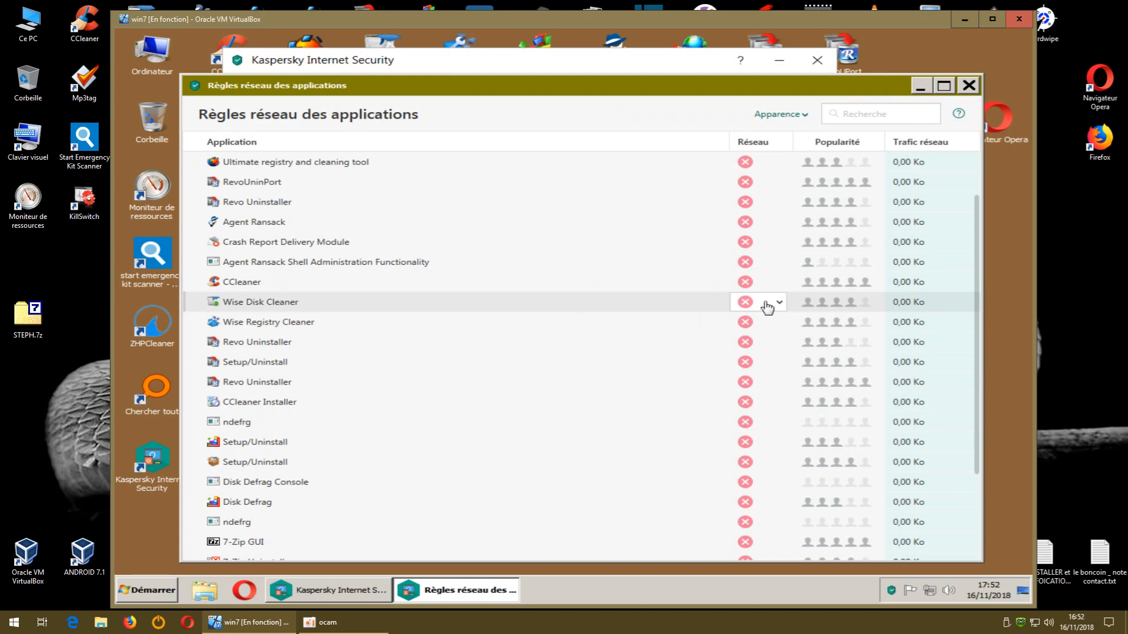
mouse_move(397, 311)
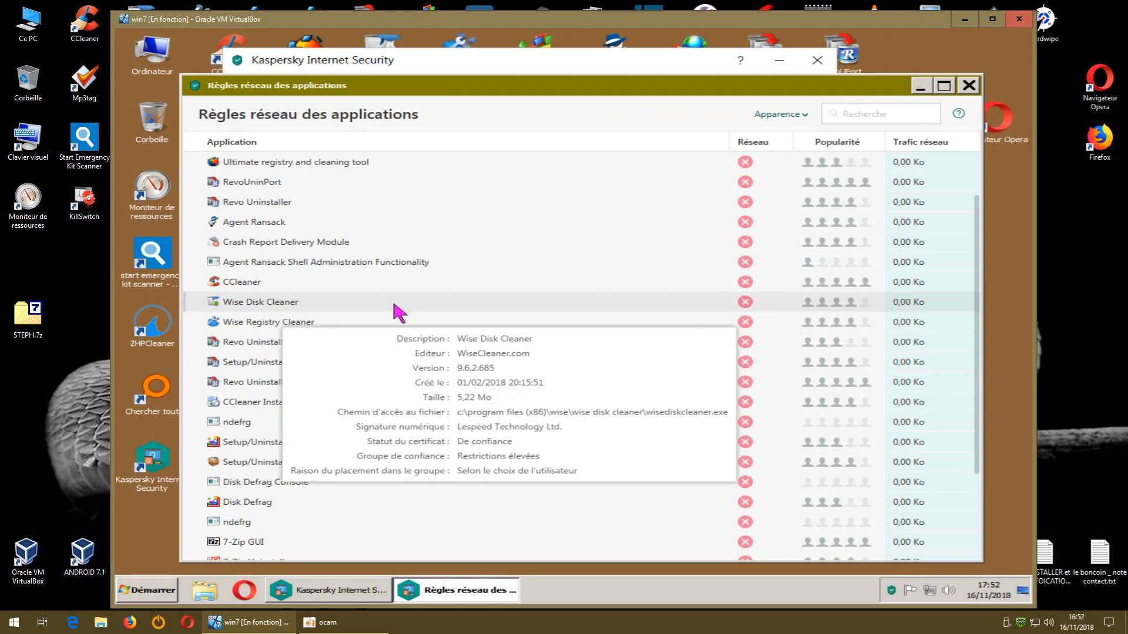
left_click(763, 302)
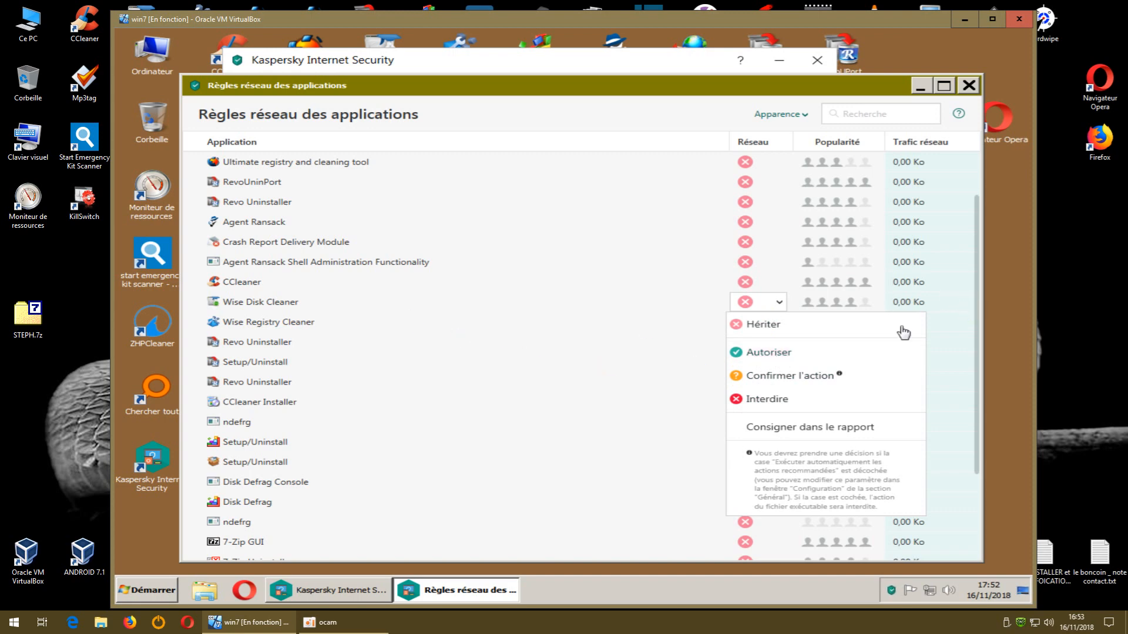
left_click(768, 325)
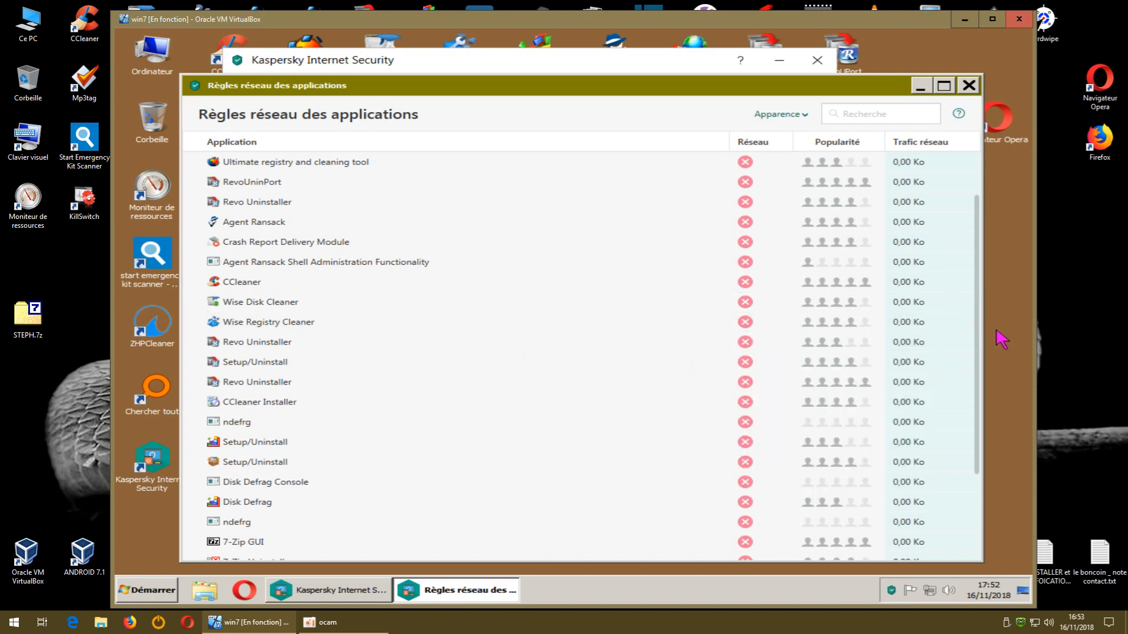
left_click_drag(977, 333, 965, 265)
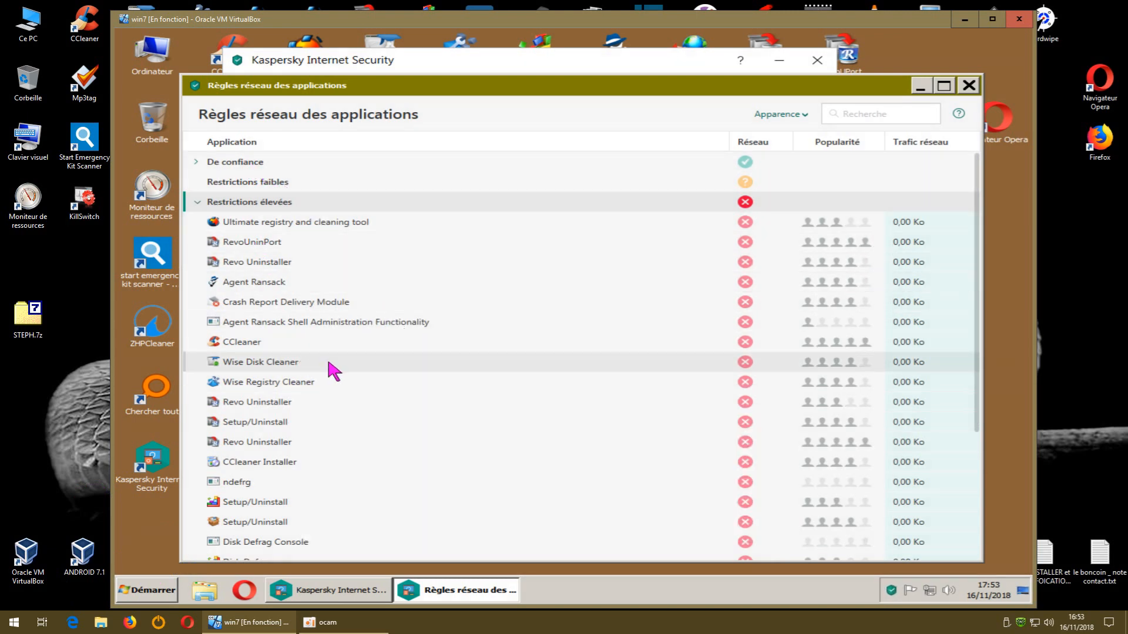
left_click(767, 362)
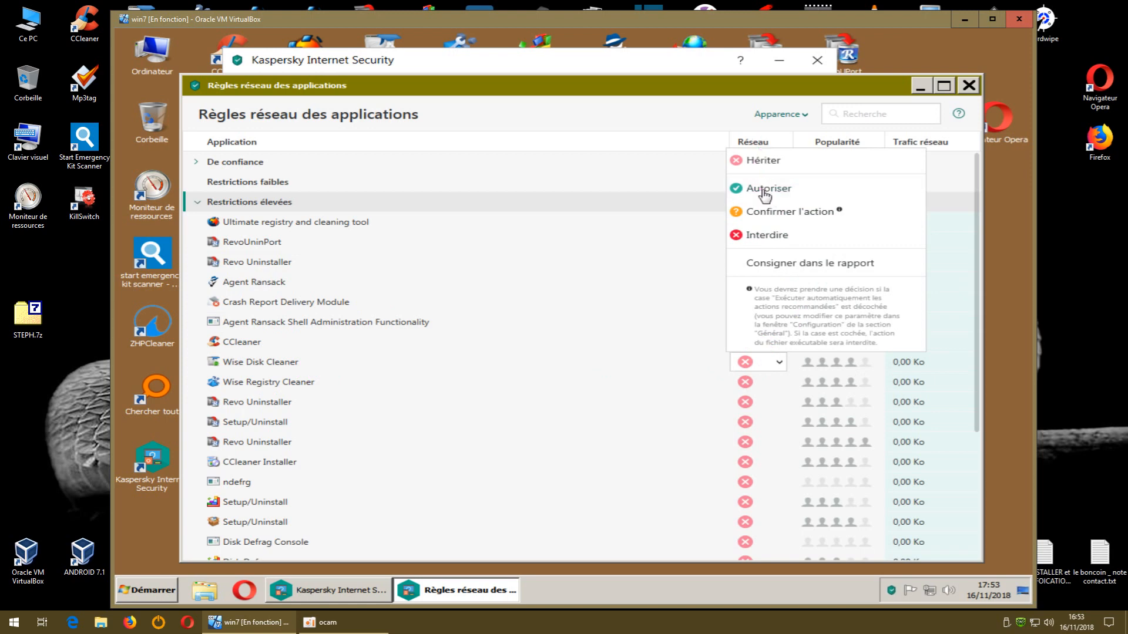
left_click(773, 240)
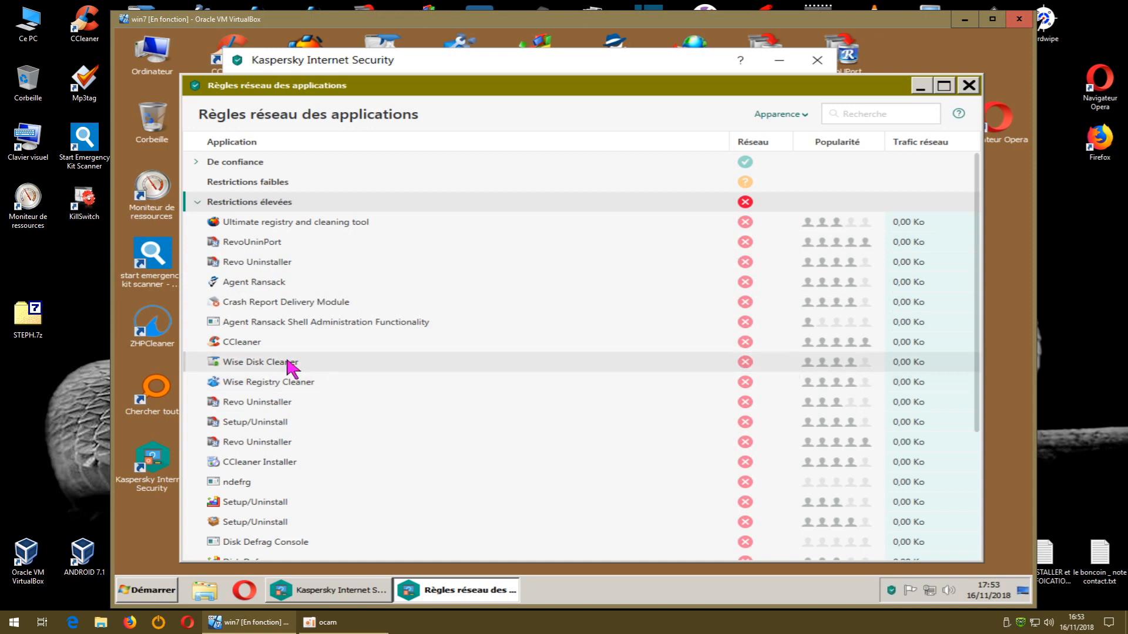
- Open the details and rules of Wise Disk Cleaner, and shrink and reposition the window so it fits on the desktop
mouse_move(286, 363)
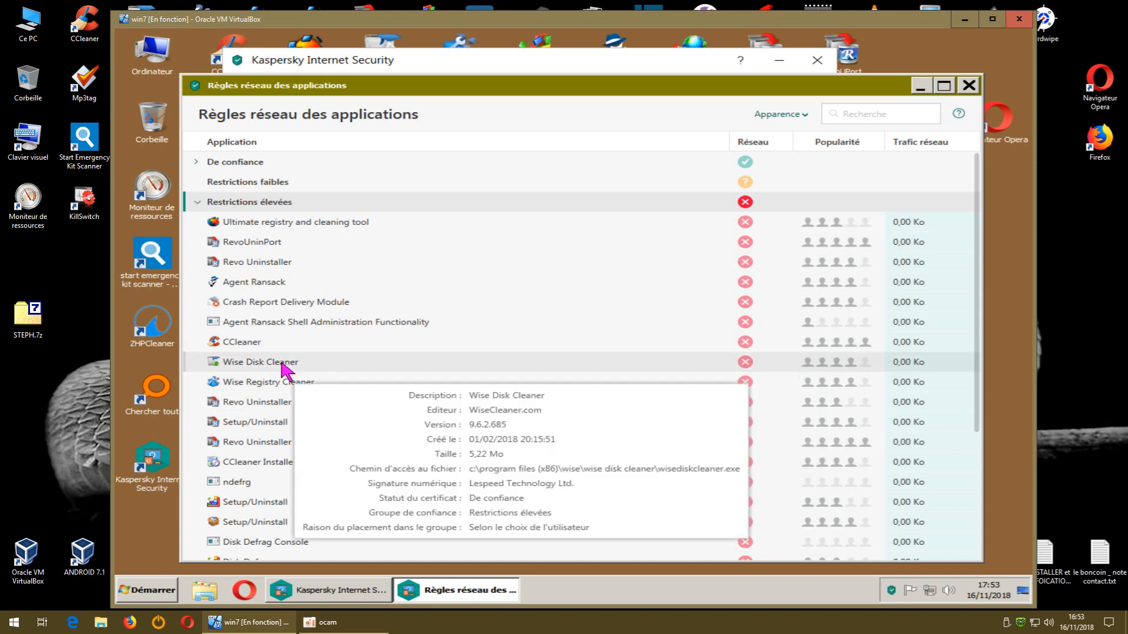
right_click(283, 369)
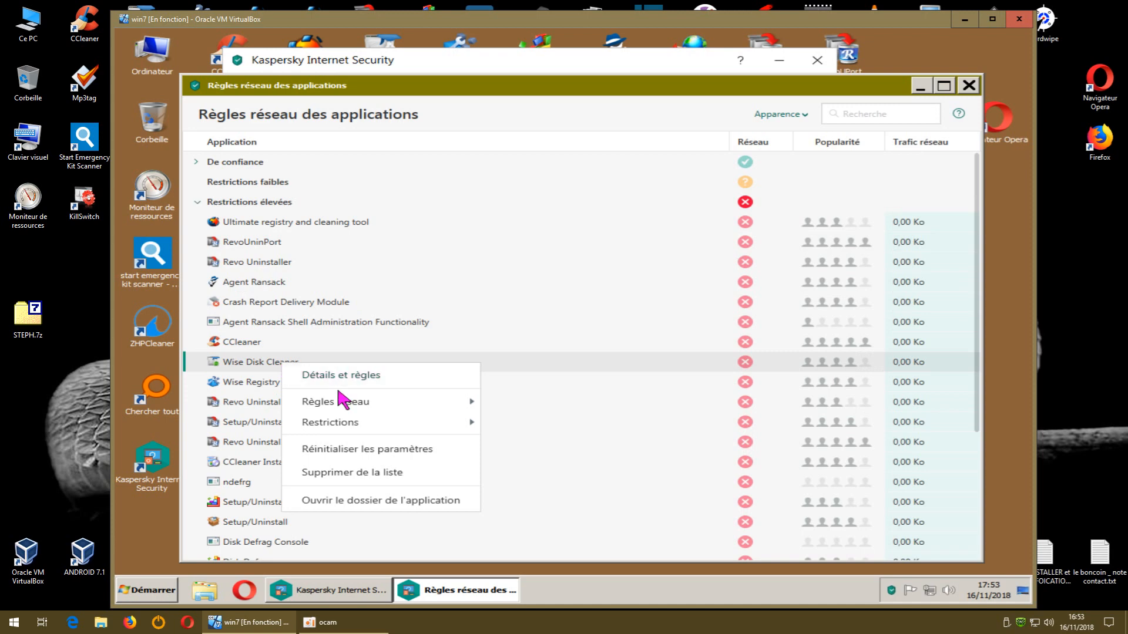
left_click(352, 383)
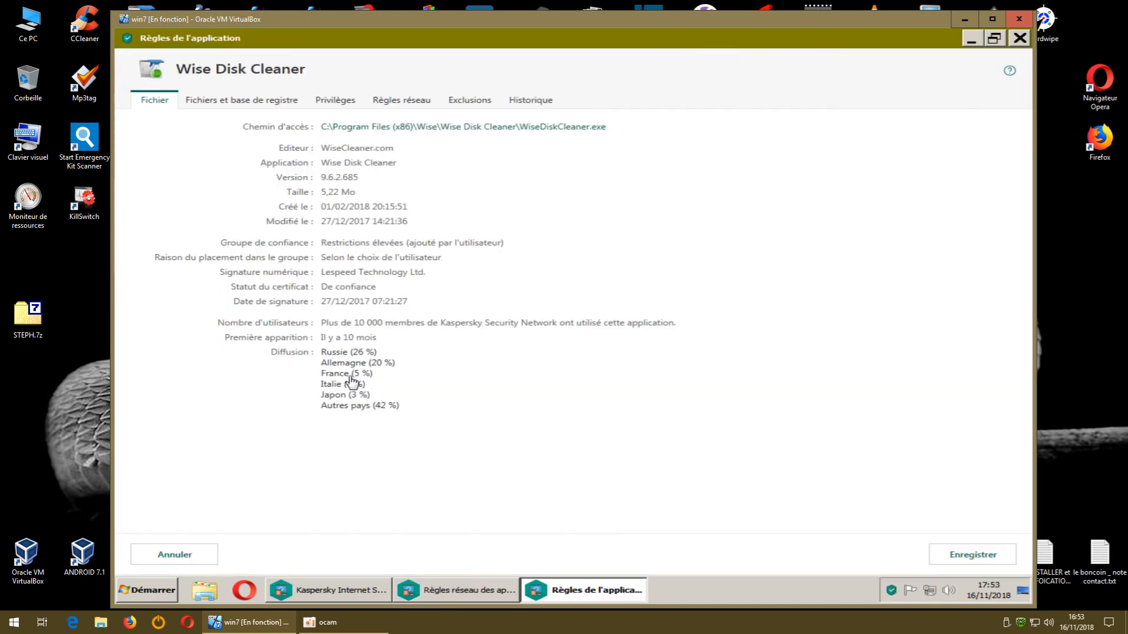
left_click(994, 39)
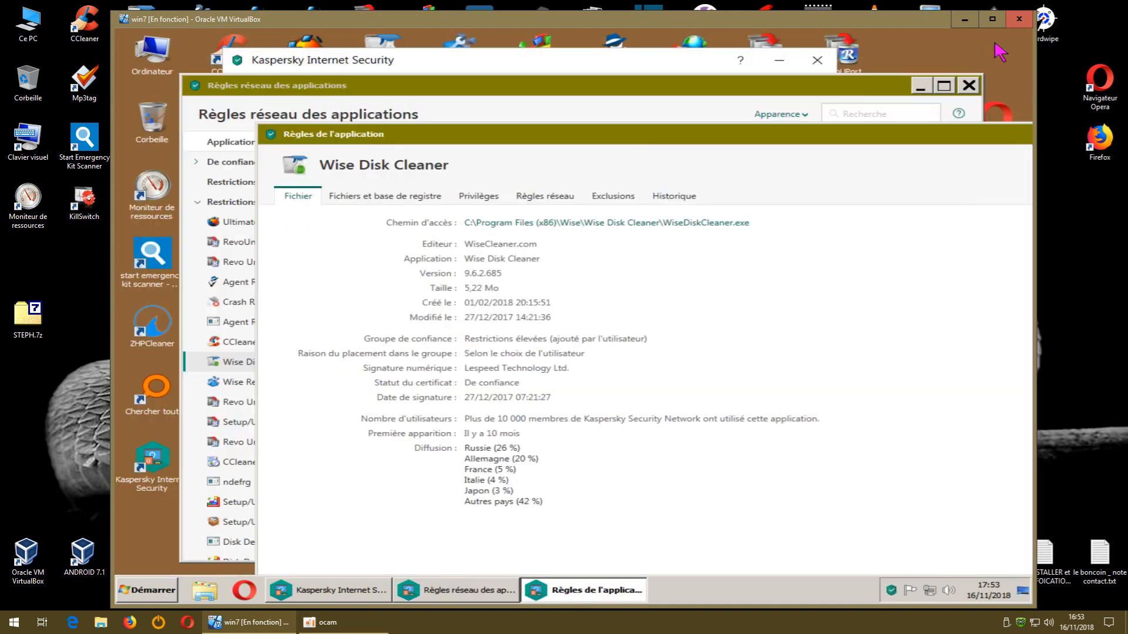
left_click_drag(825, 133, 719, 120)
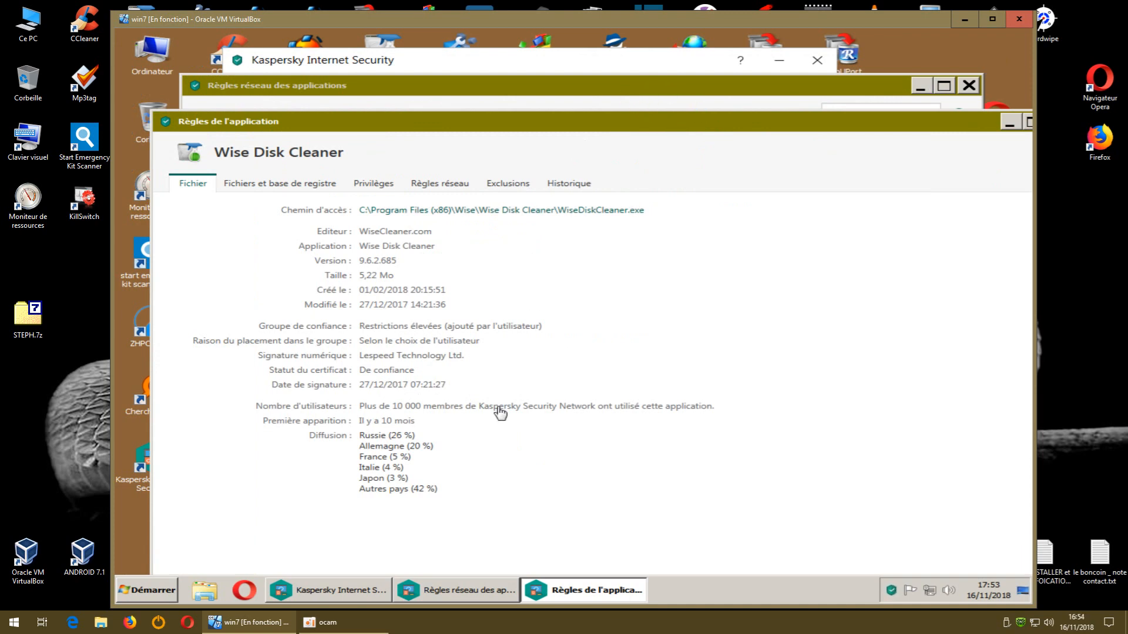
left_click_drag(740, 124, 723, 125)
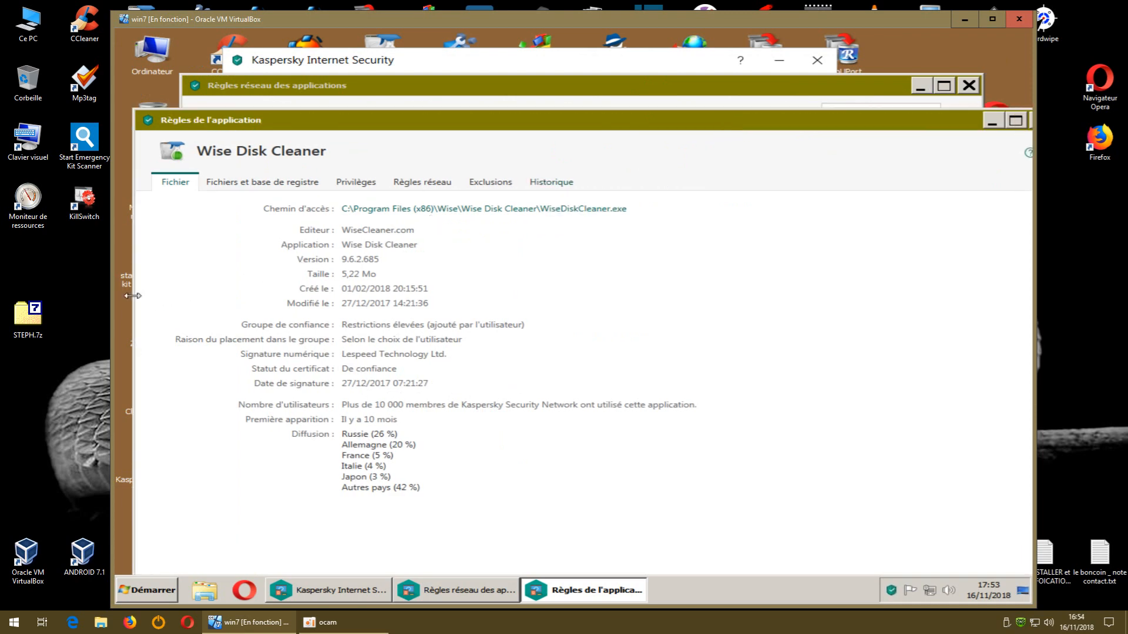
left_click_drag(133, 296, 273, 295)
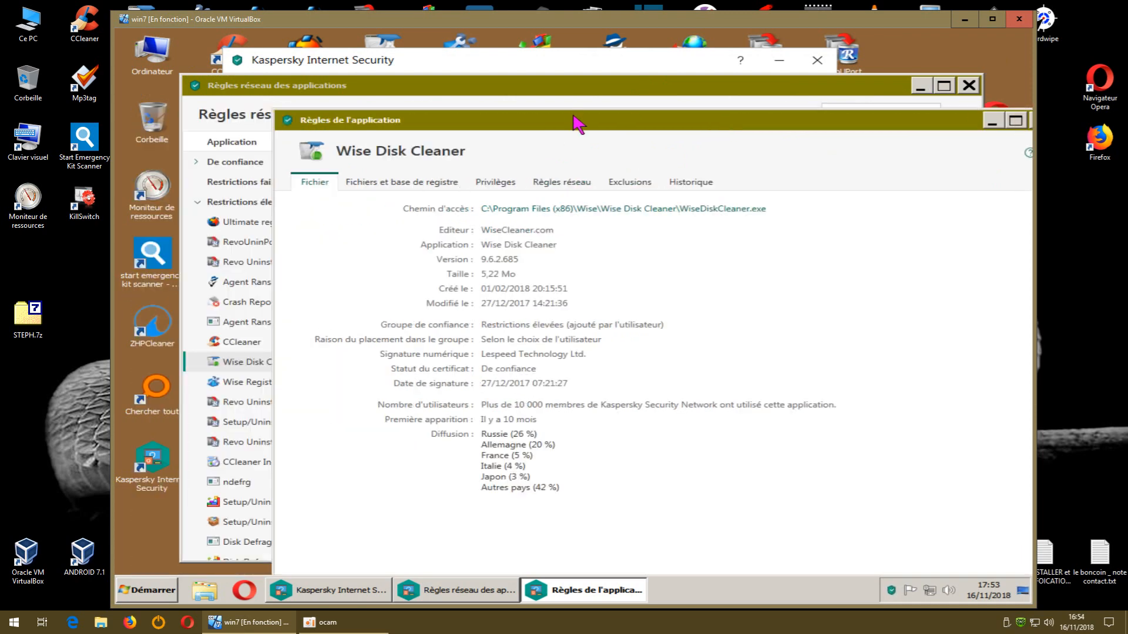
left_click_drag(574, 118, 429, 125)
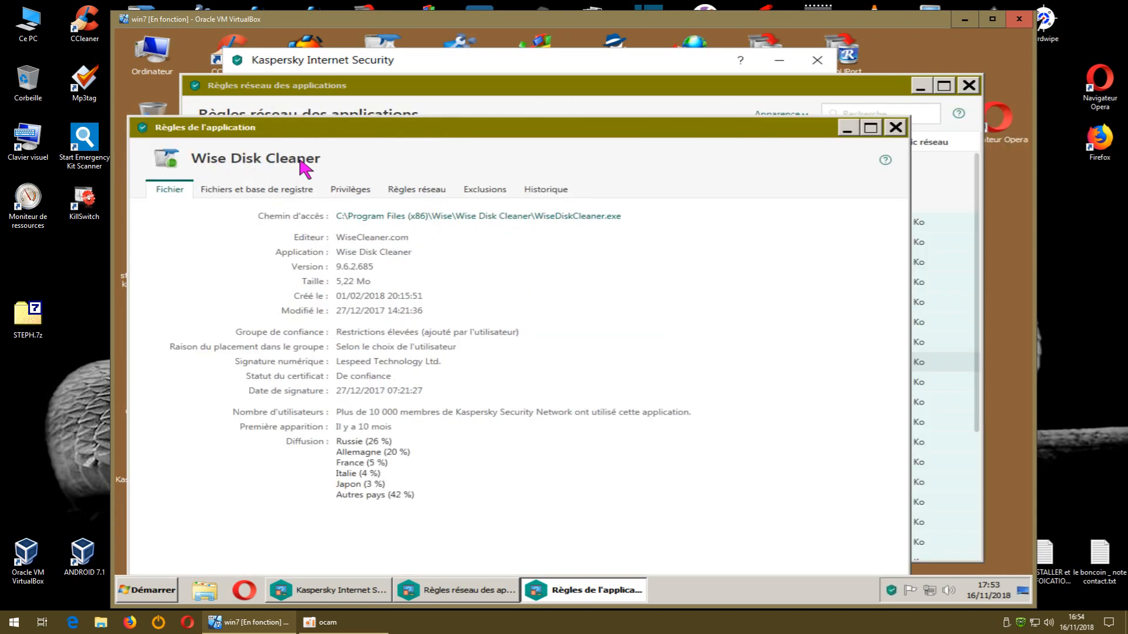
- In Wise Disk Cleaner's privileges, set the Lancement action to Interdire
left_click(355, 191)
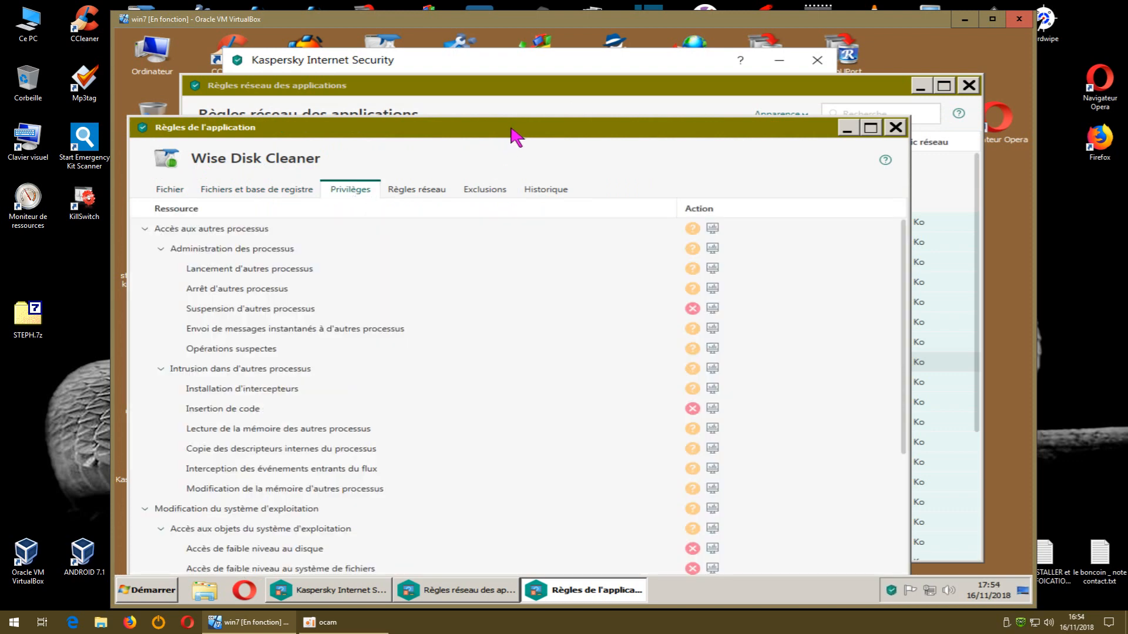
left_click_drag(514, 134, 541, 53)
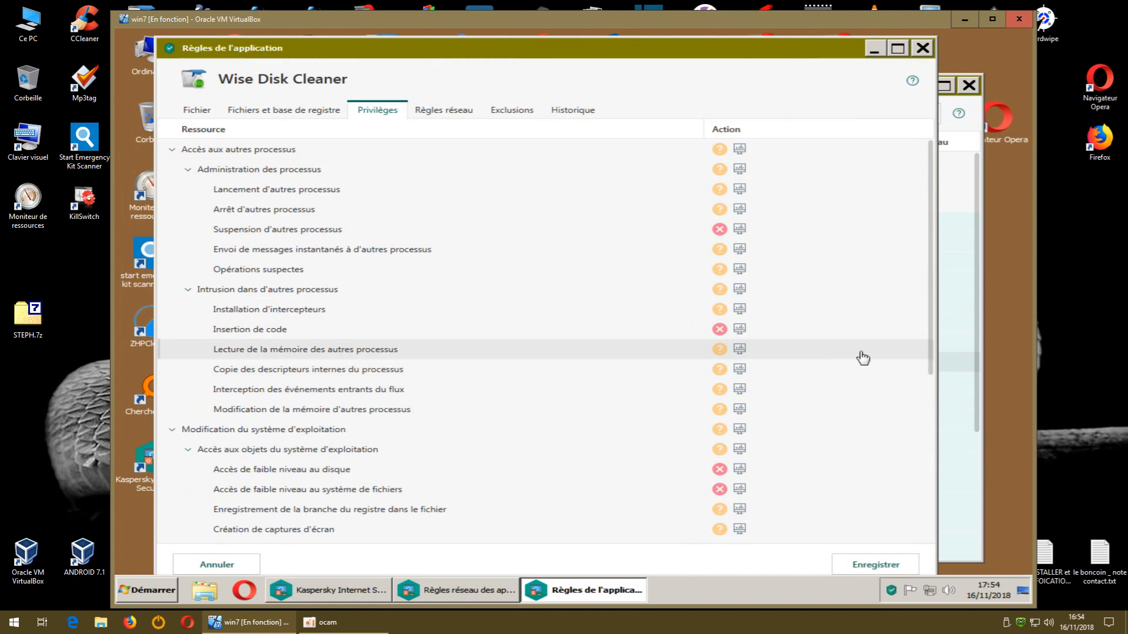
scroll(841, 391, "down", 5)
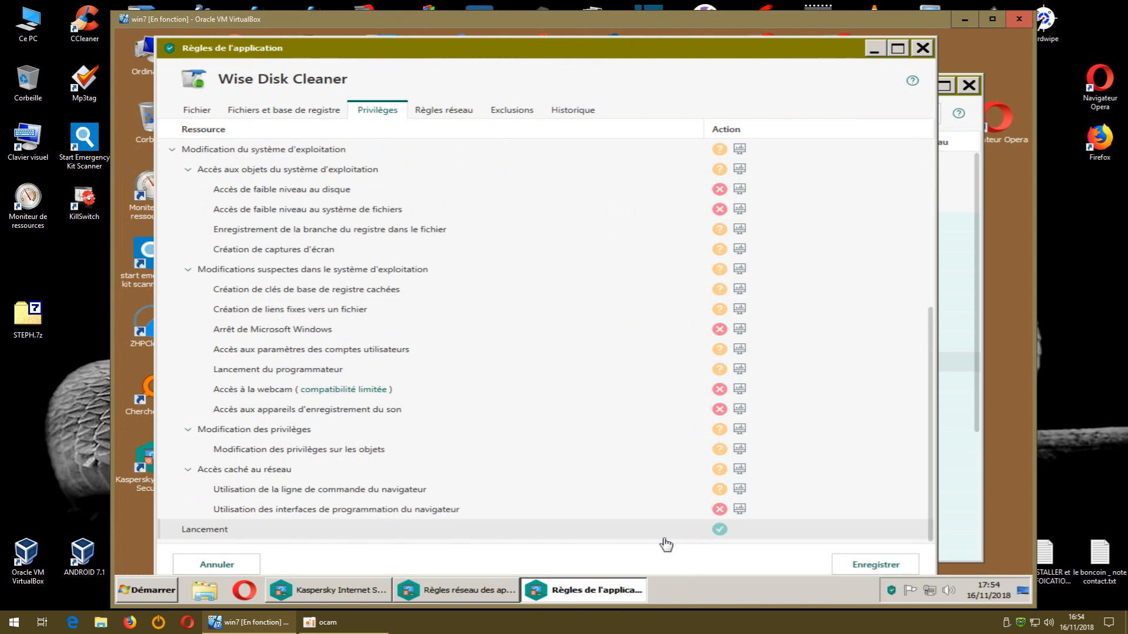
left_click(720, 535)
left_click(731, 536)
left_click(747, 530)
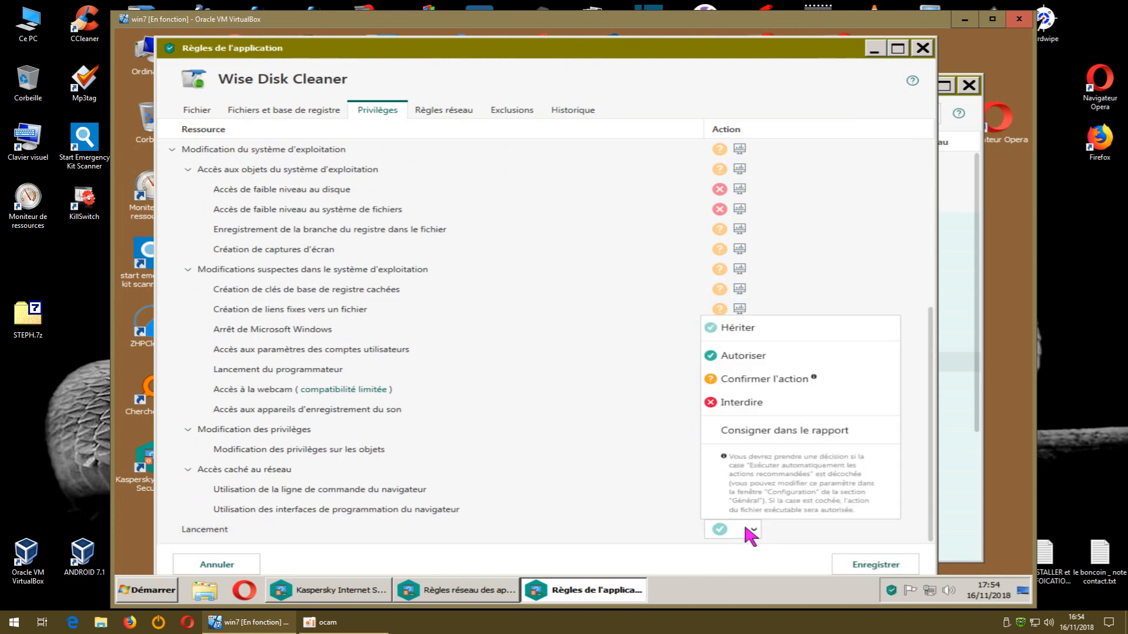
left_click(750, 411)
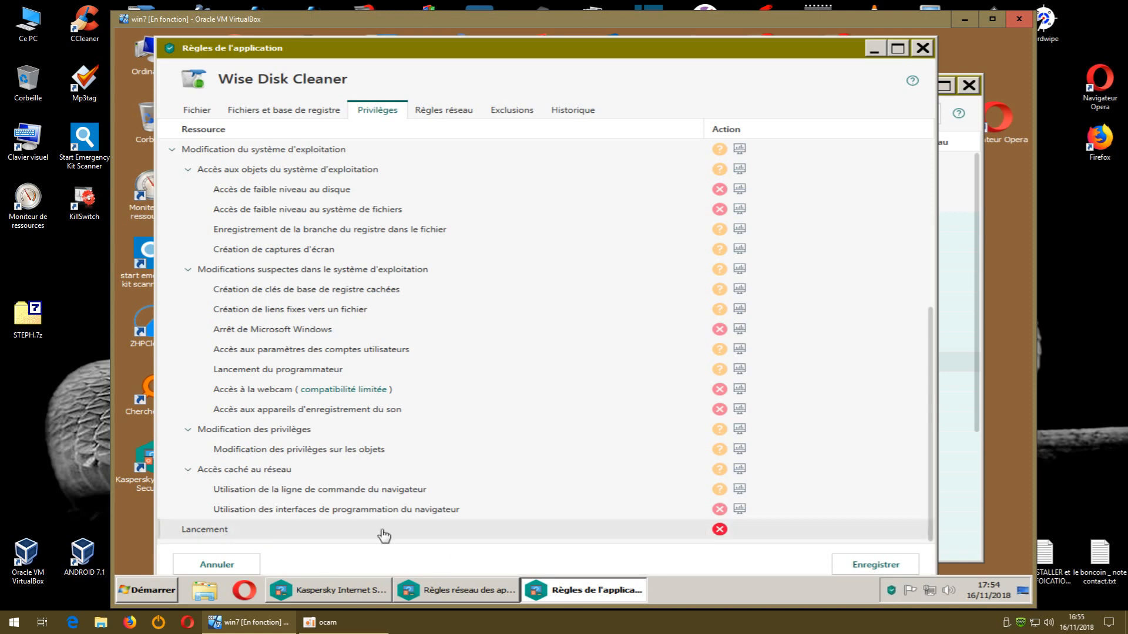
- Review the permission choices for Lancement, keep Interdire selected, and save Wise Disk Cleaner's application rules
mouse_move(742, 530)
left_click(739, 535)
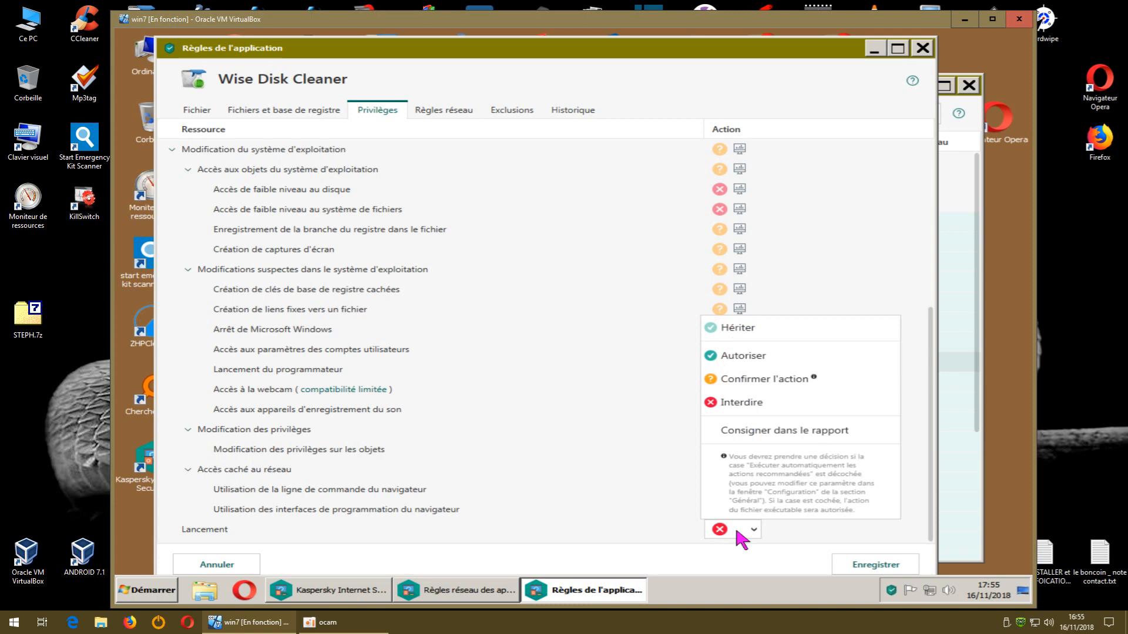
left_click(742, 403)
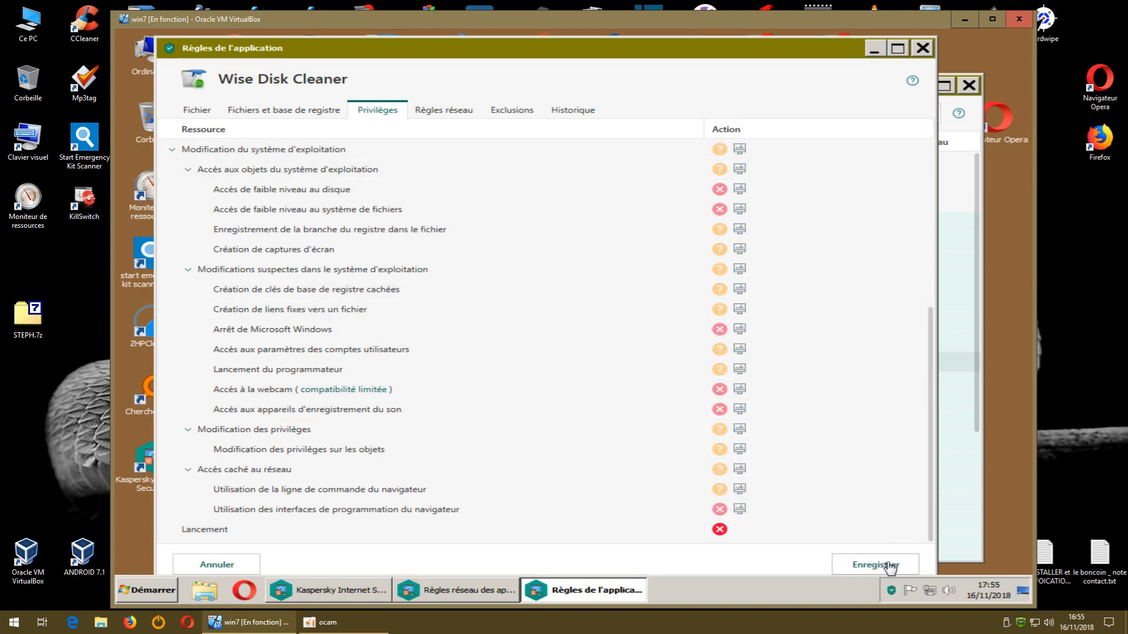
left_click(870, 567)
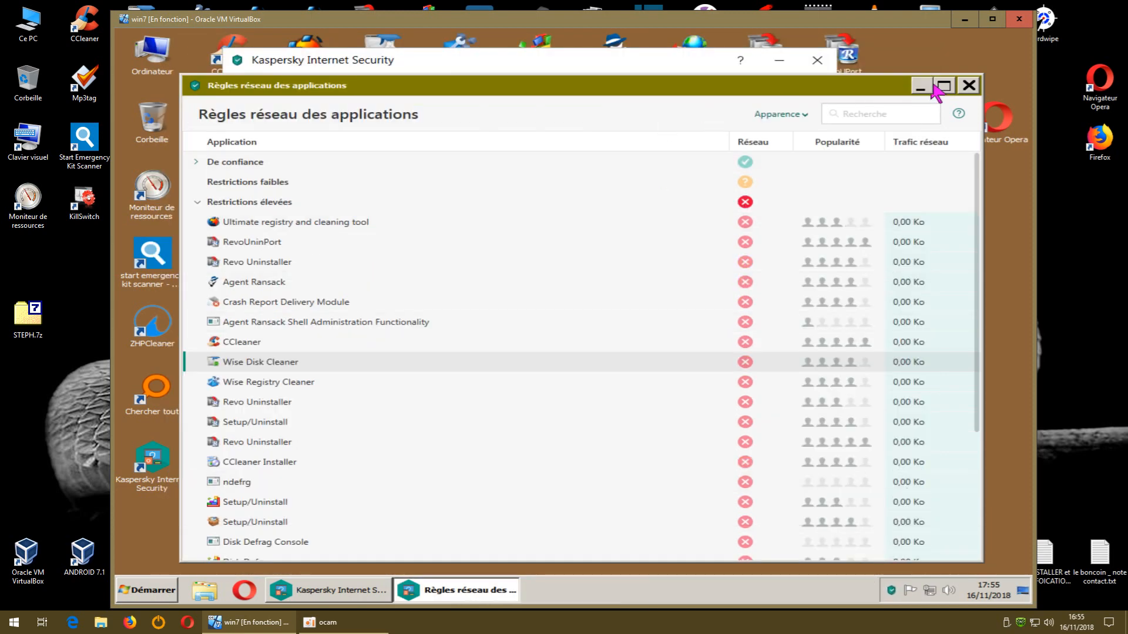
- Close the application network rules and the Kaspersky firewall settings to return to the virtual machine's desktop
left_click(968, 86)
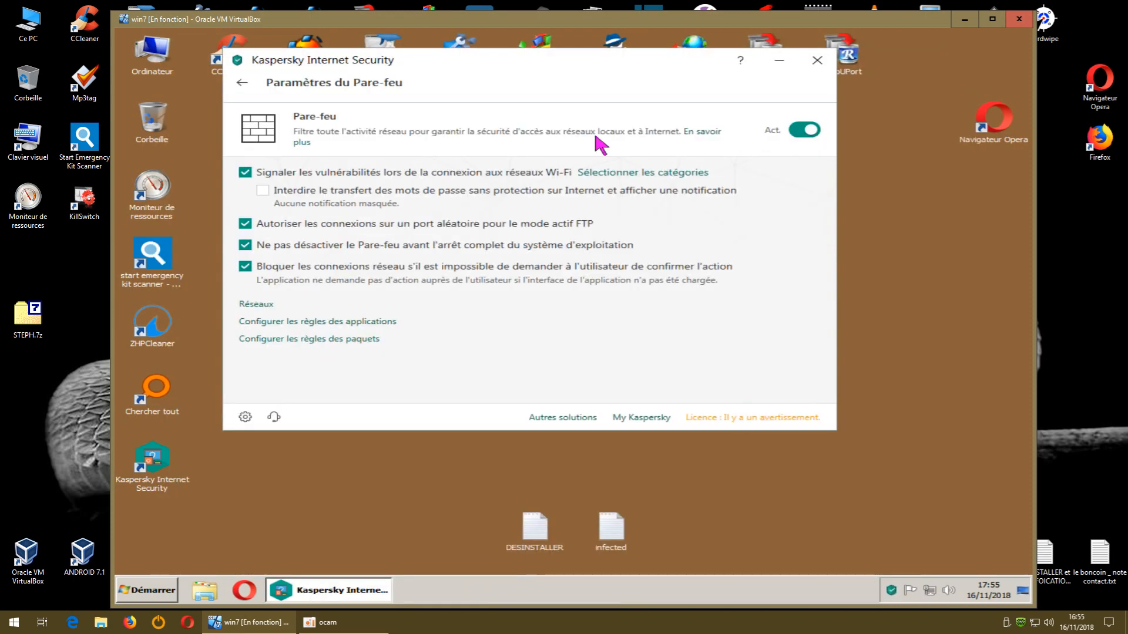
left_click(817, 60)
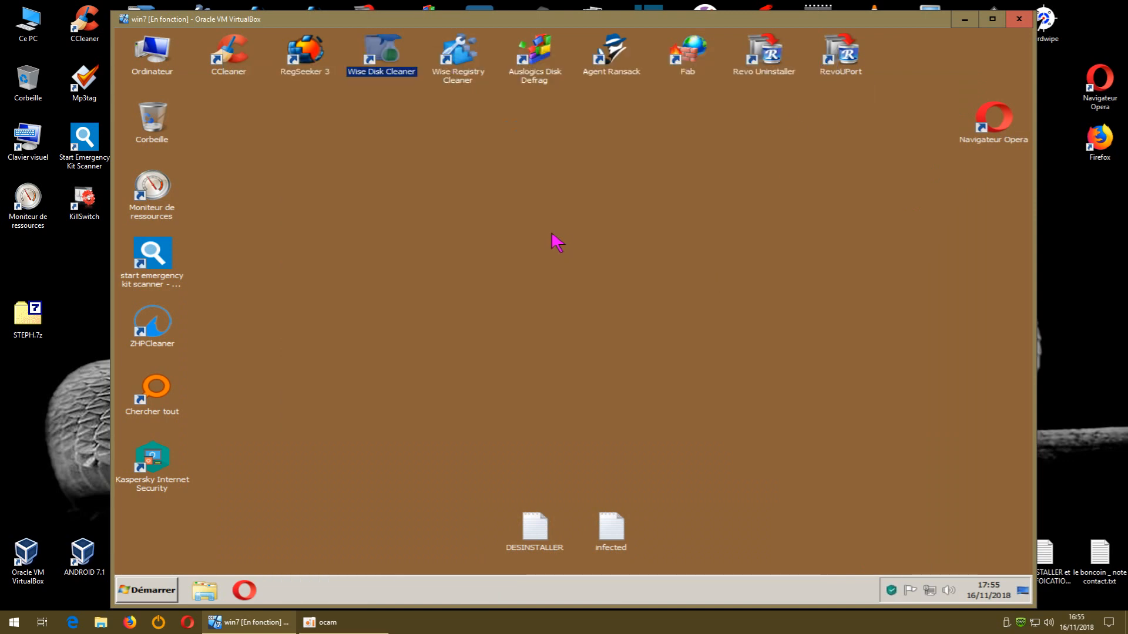
right_click(477, 197)
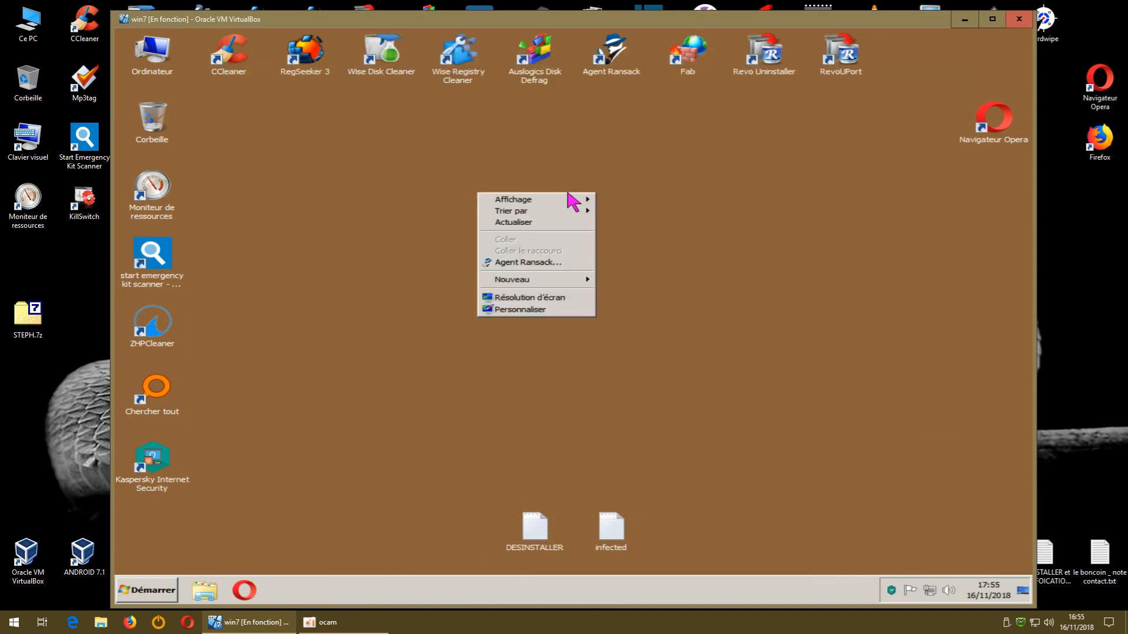
left_click(555, 233)
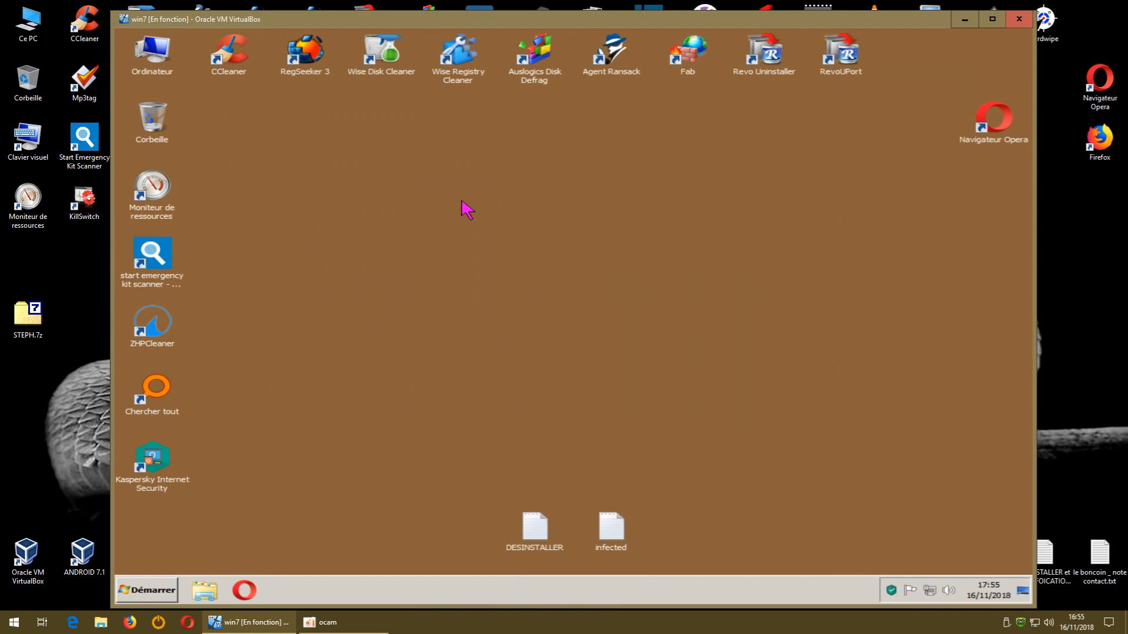
- Try to launch Wise Disk Cleaner from the virtual machine's desktop to test the launch block, and dismiss the error dialog
double_click(380, 68)
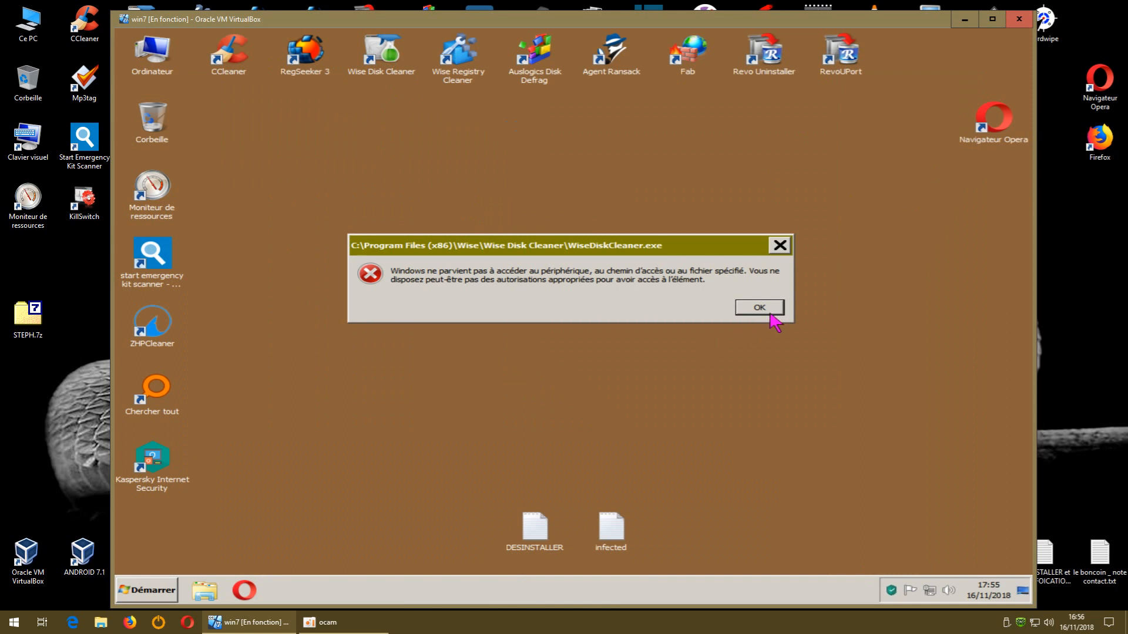
left_click(741, 309)
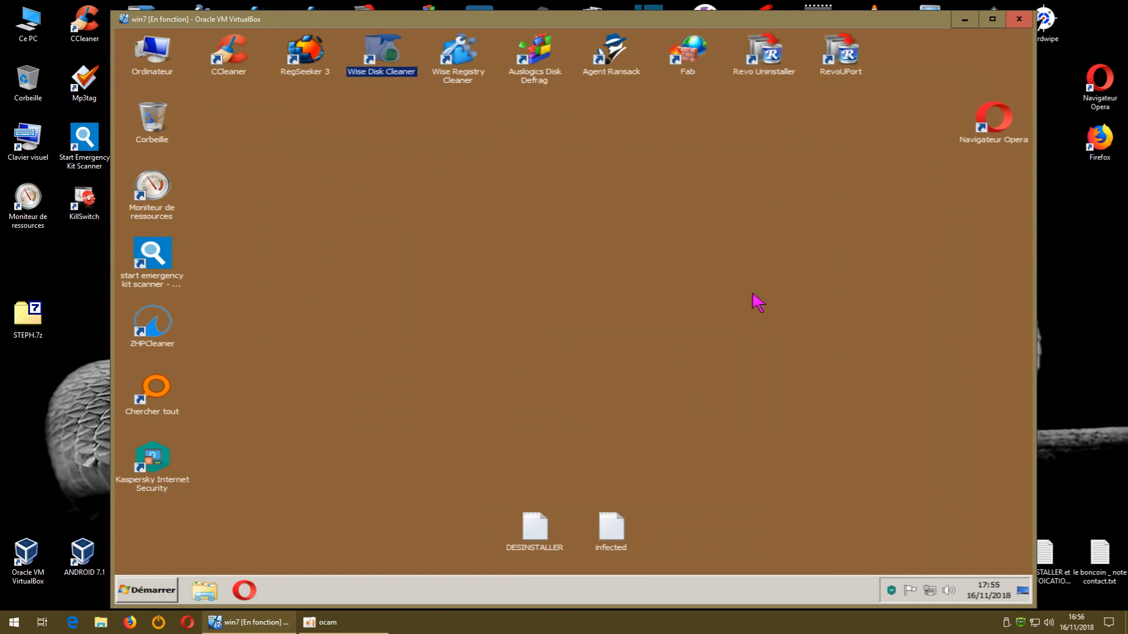
left_click(454, 385)
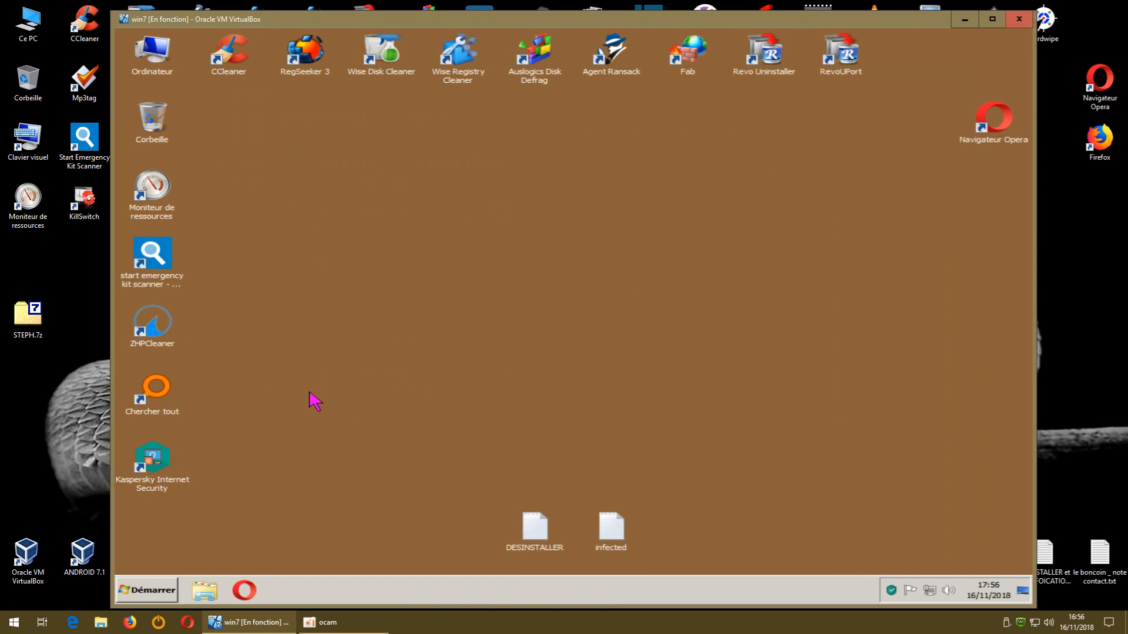
- Open Kaspersky Internet Security's firewall rules for applications and show the programs in the Restrictions élevées group
double_click(154, 470)
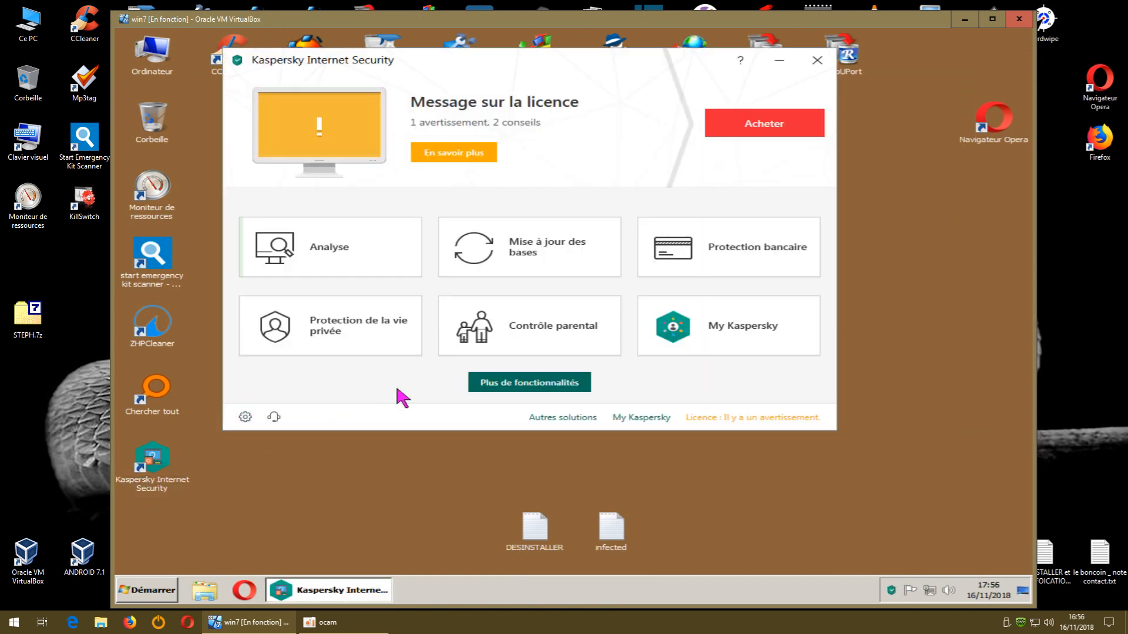
left_click(244, 418)
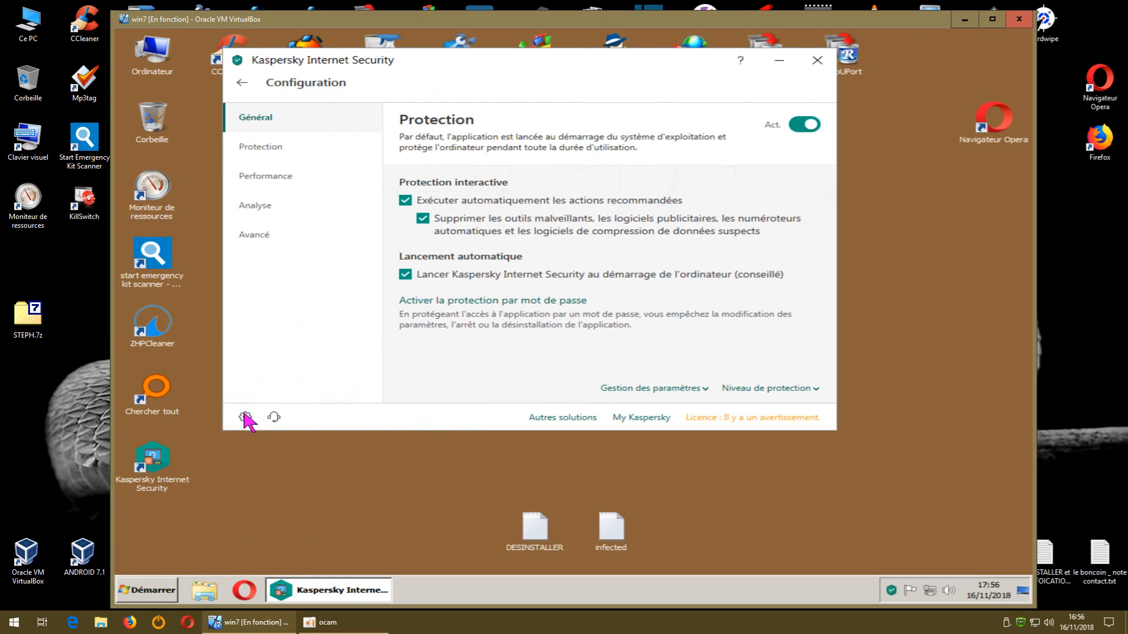
left_click(259, 154)
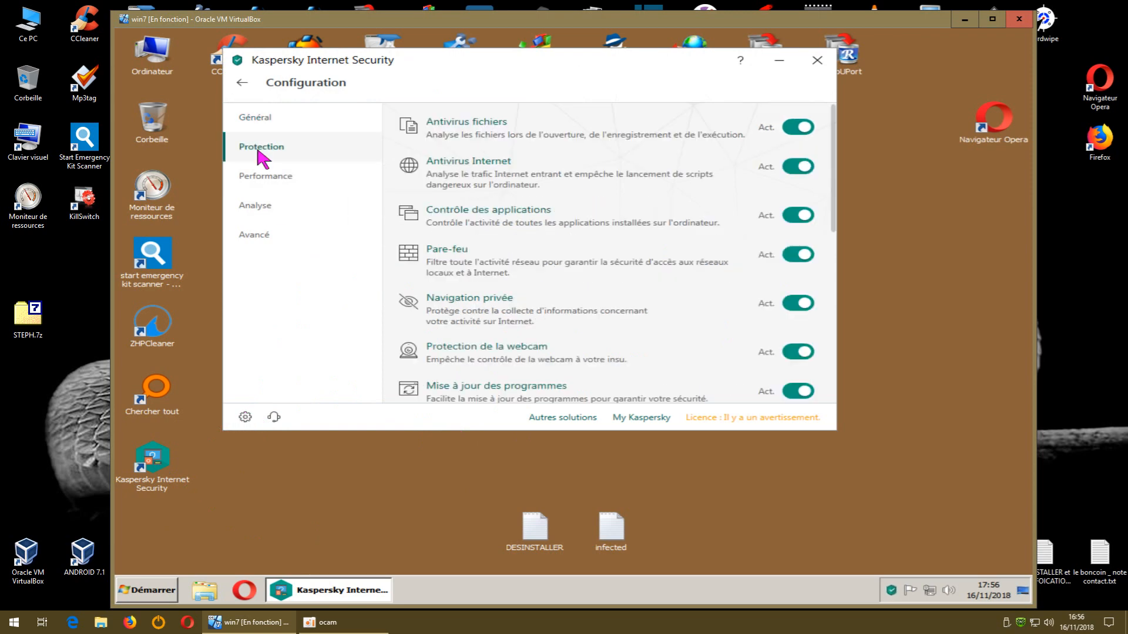
left_click(447, 251)
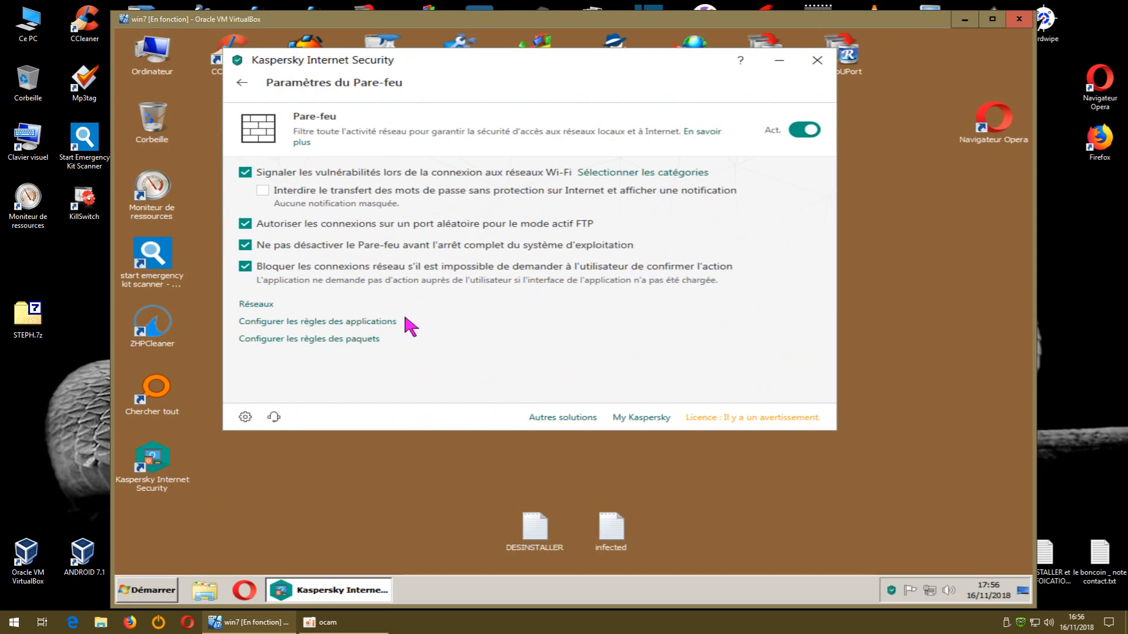
left_click(385, 323)
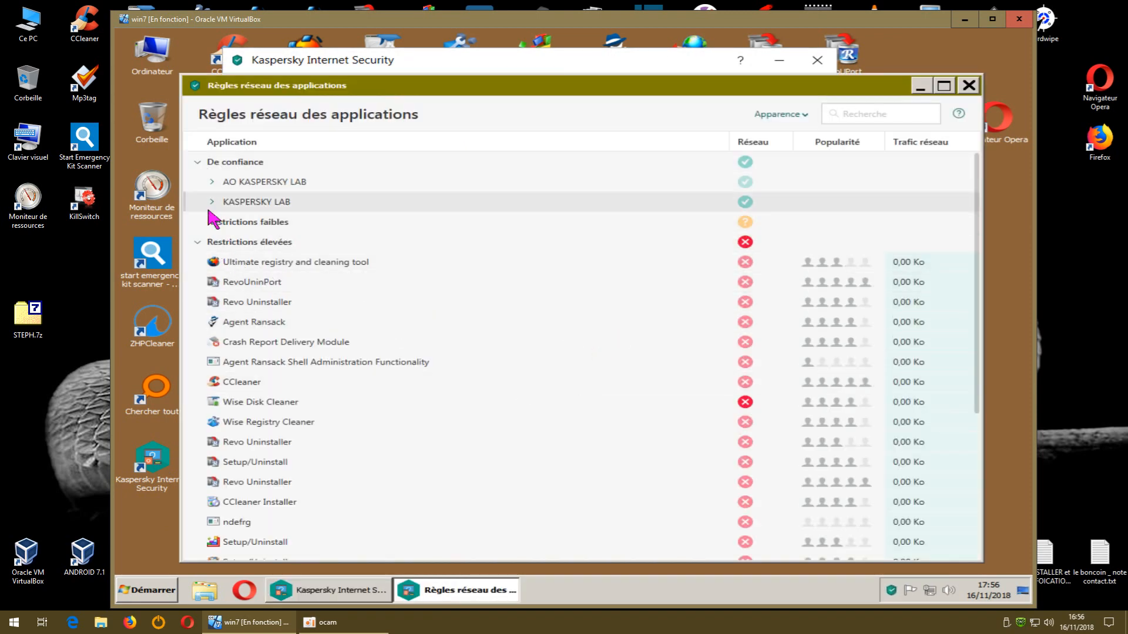
left_click(198, 242)
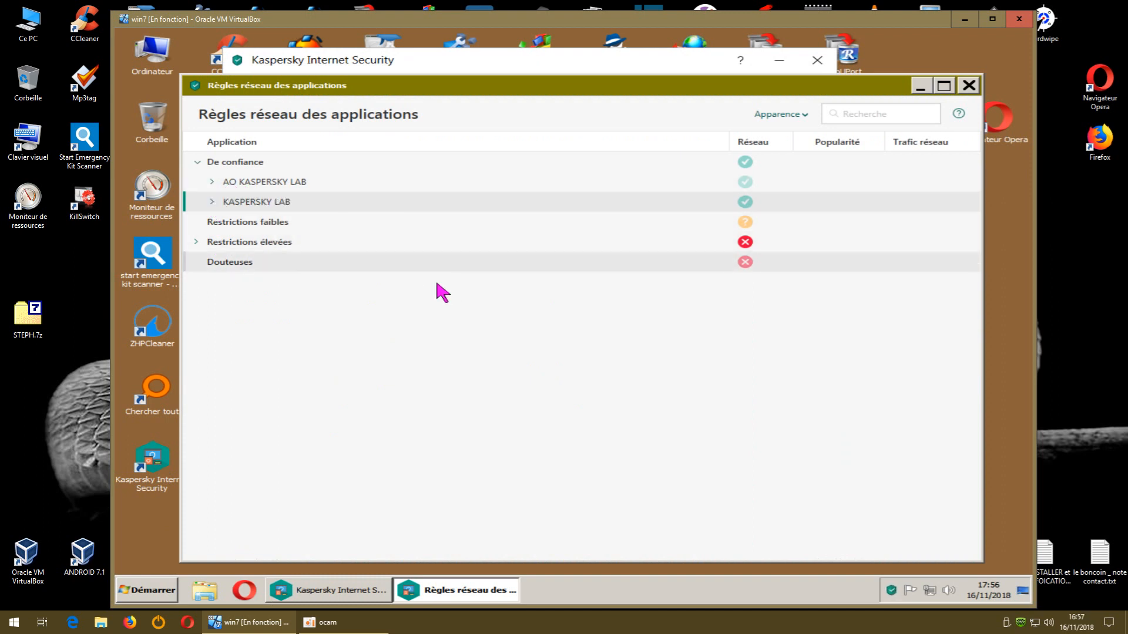
left_click(197, 243)
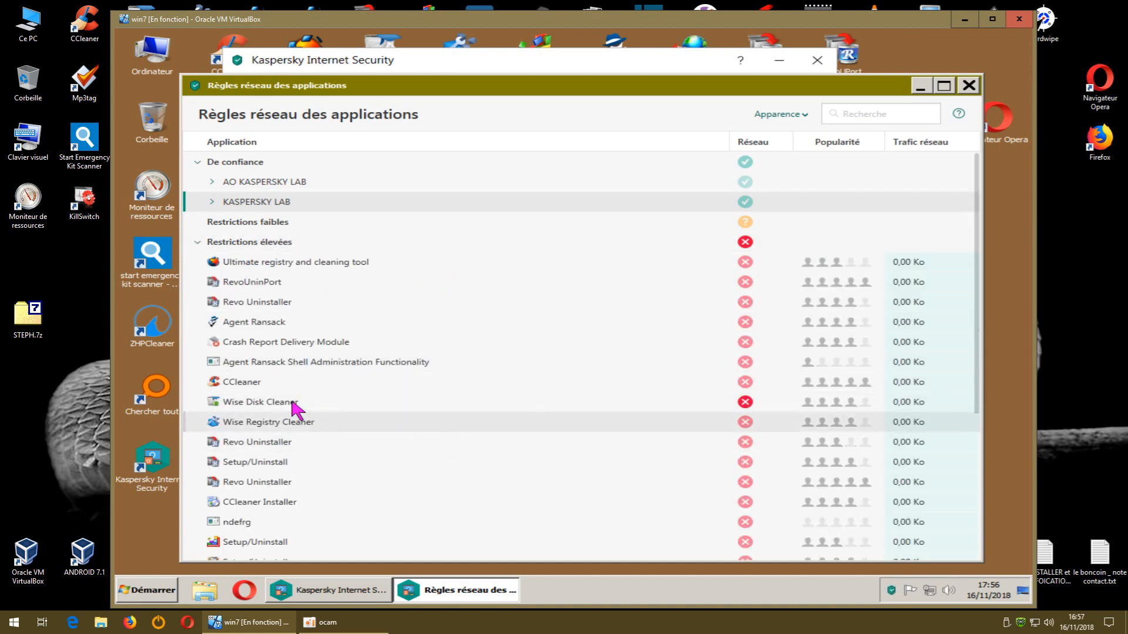
- In Wise Disk Cleaner's privileges, set the Lancement action to Autoriser and save its application rules
mouse_move(267, 403)
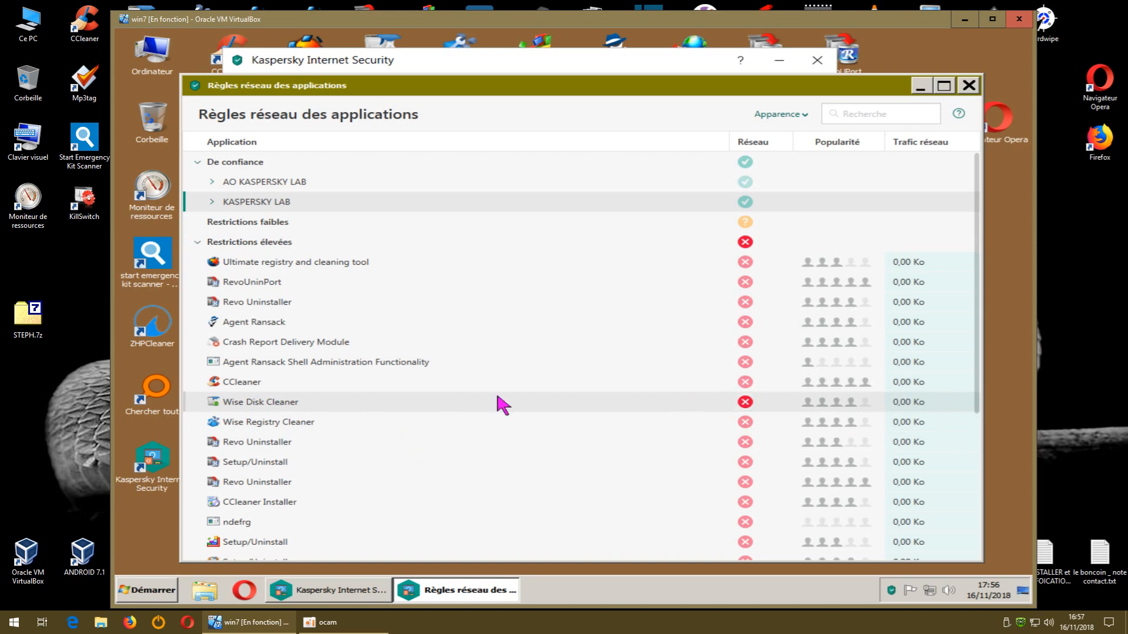
right_click(280, 406)
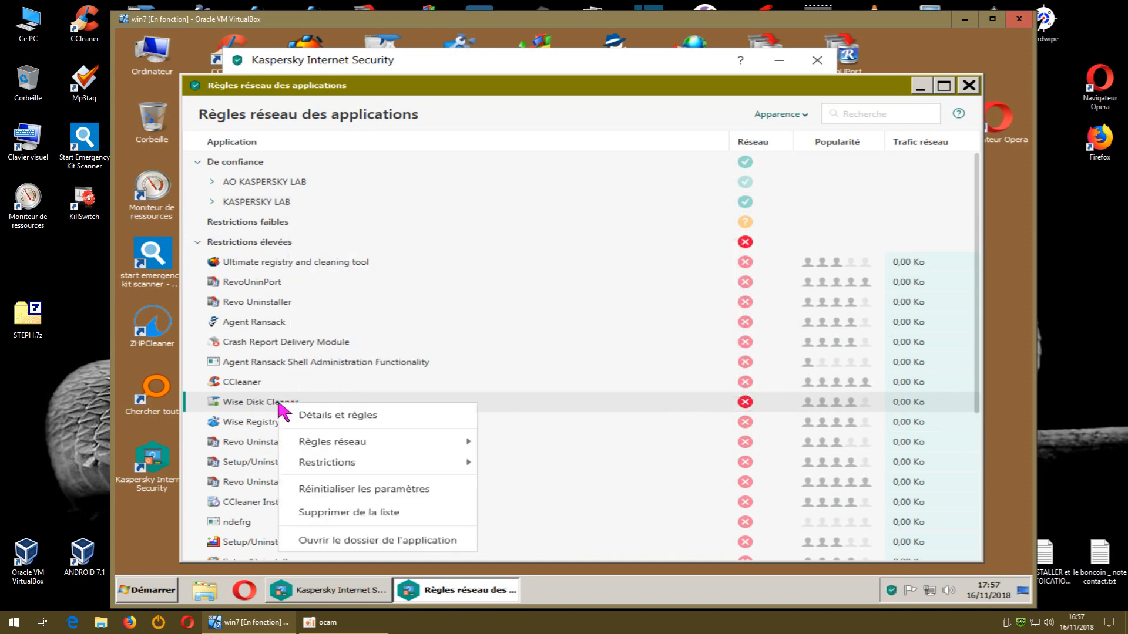
left_click(353, 416)
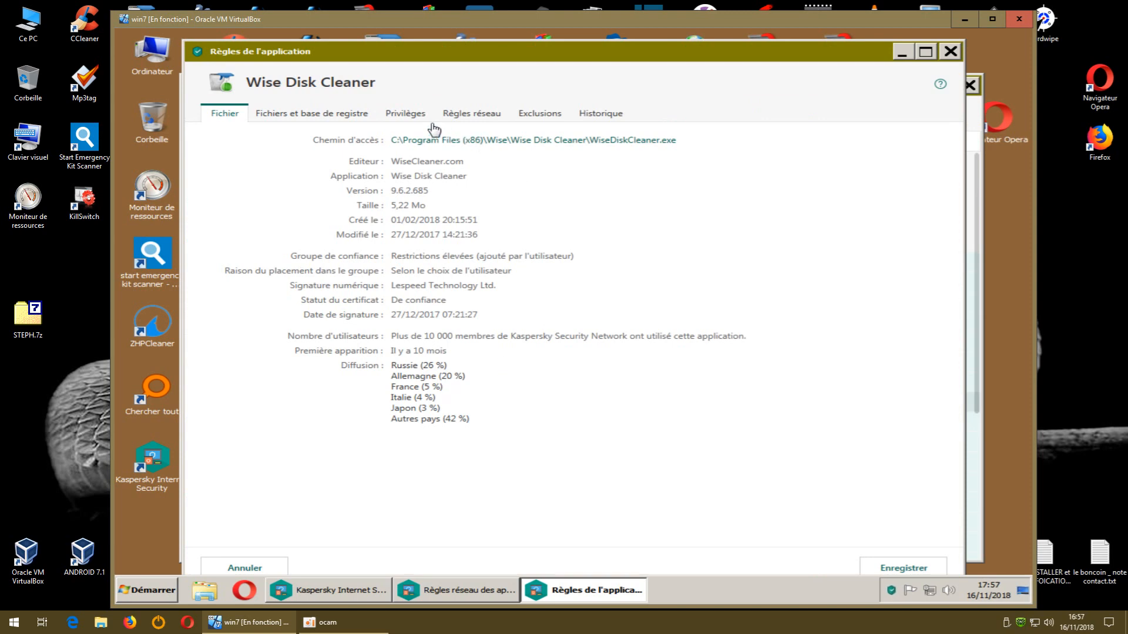
left_click(417, 115)
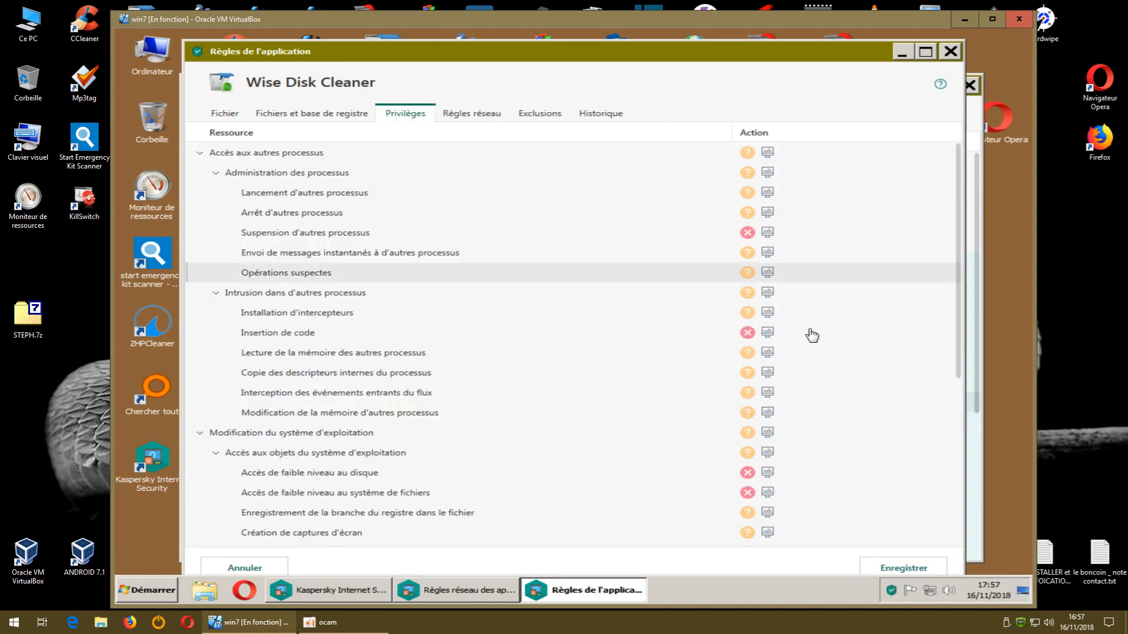
scroll(940, 464, "down", 5)
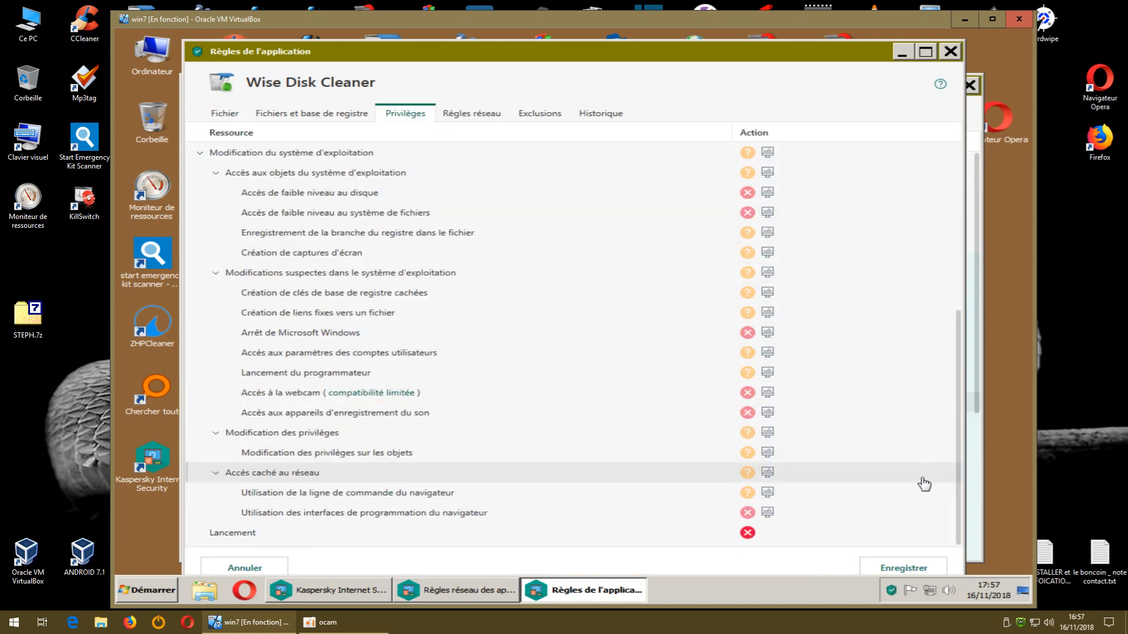
left_click(784, 534)
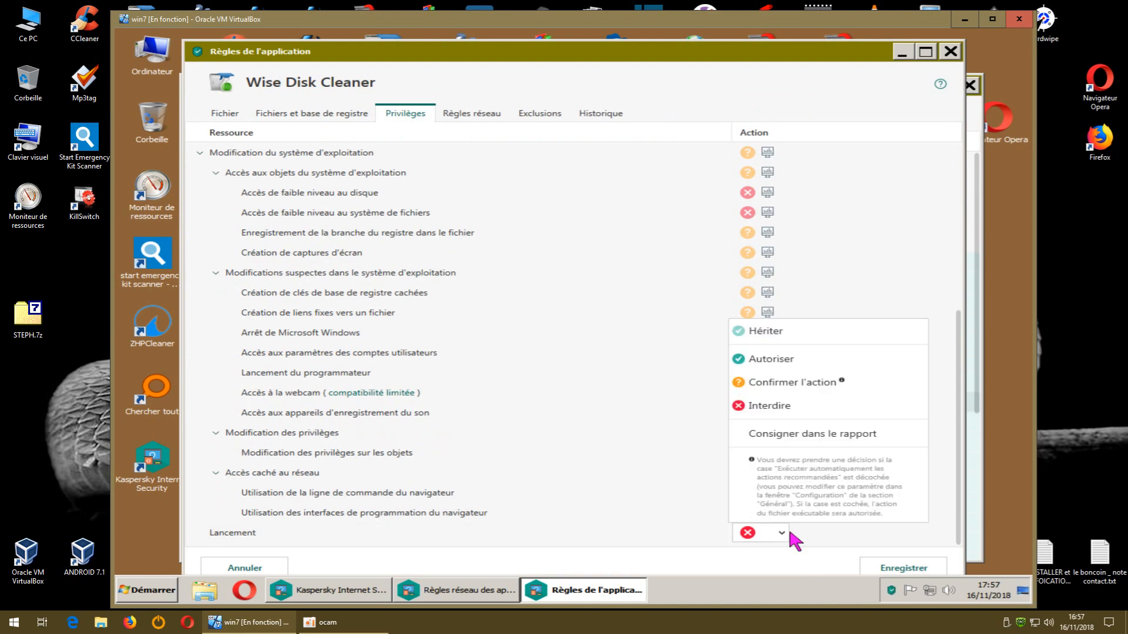
left_click(779, 362)
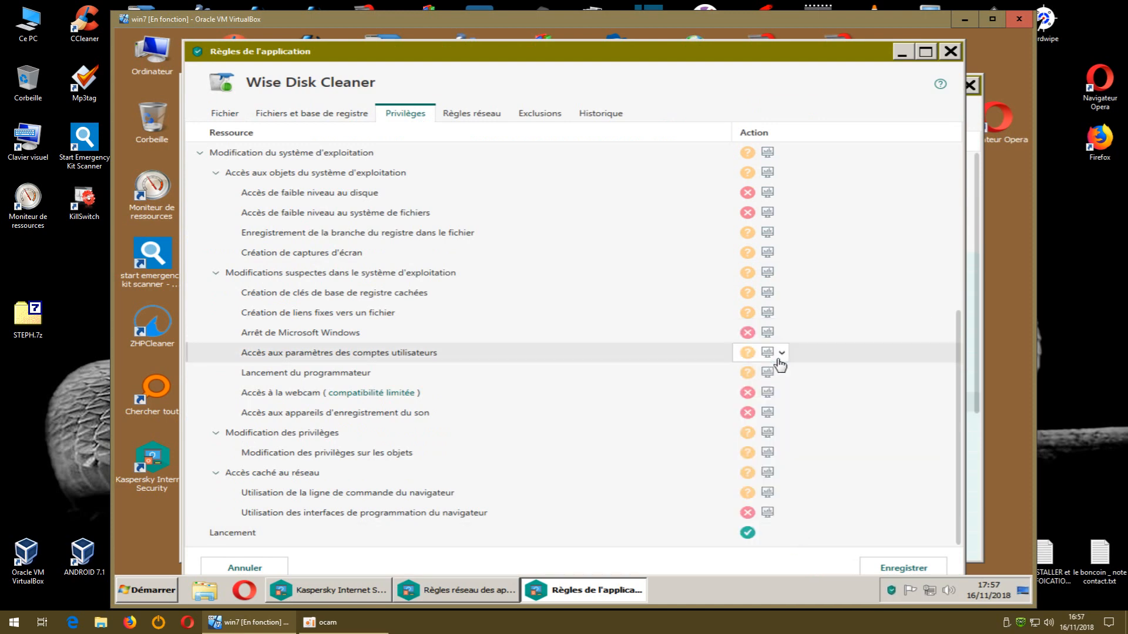
left_click(907, 568)
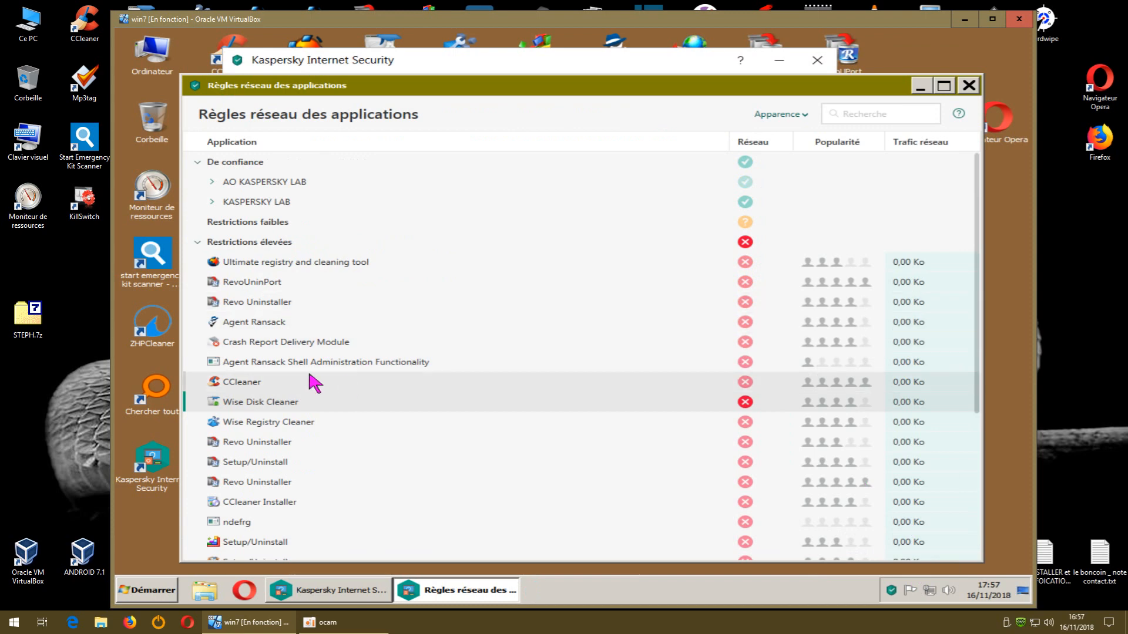
- Set the Lancement action in CCleaner's privileges to Autoriser, save the rules, and close the Kaspersky windows
right_click(272, 382)
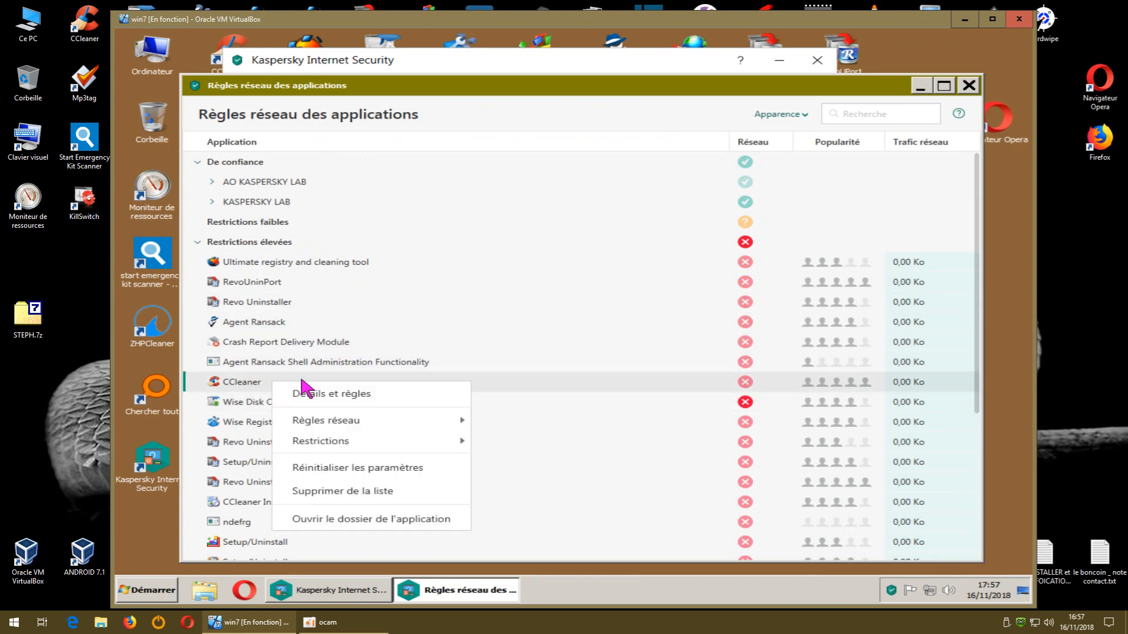
left_click(324, 395)
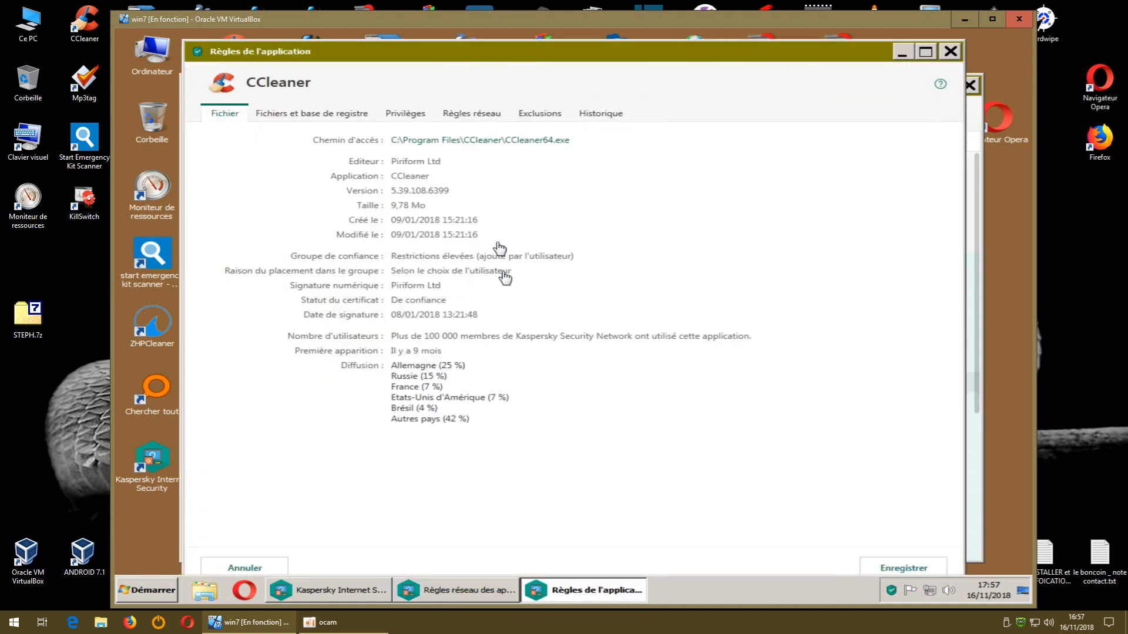
left_click(419, 117)
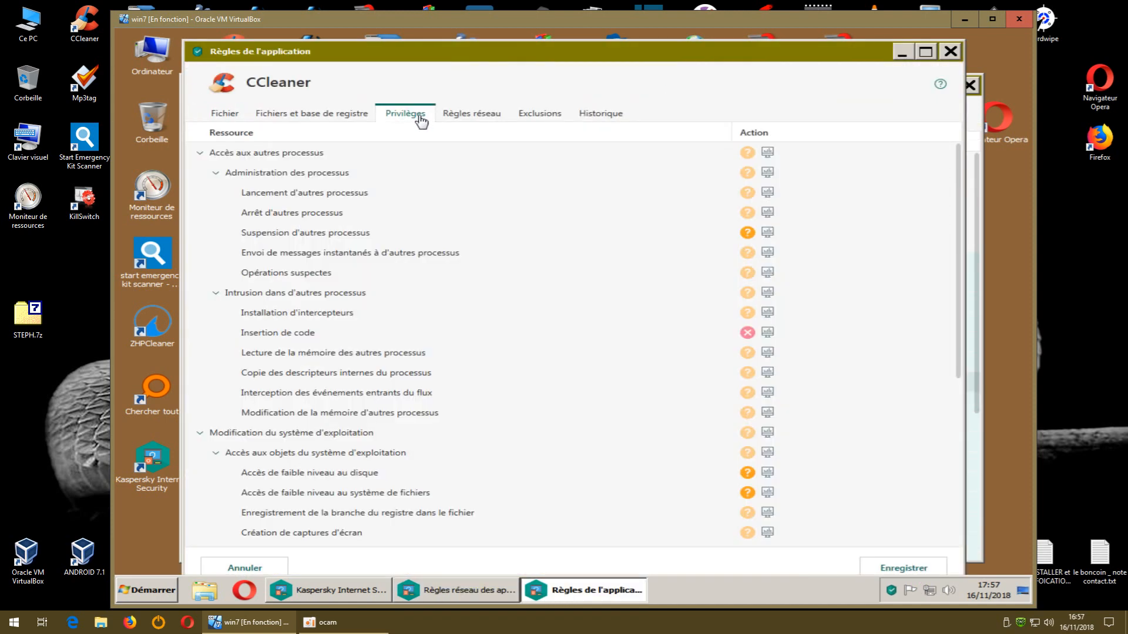
scroll(893, 405, "down", 5)
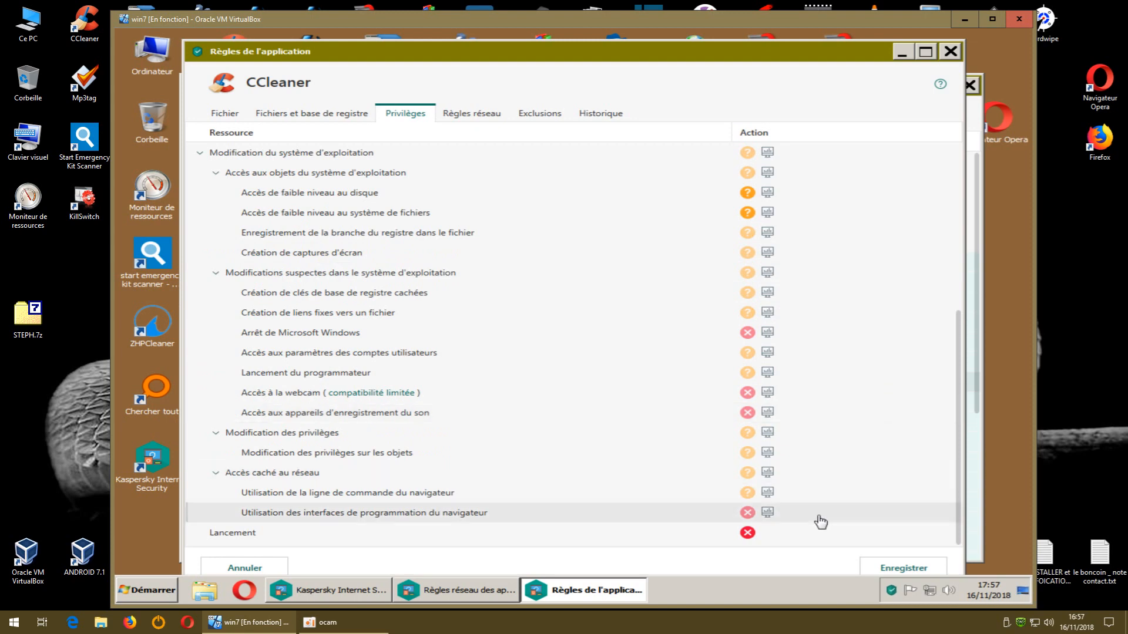
left_click(780, 535)
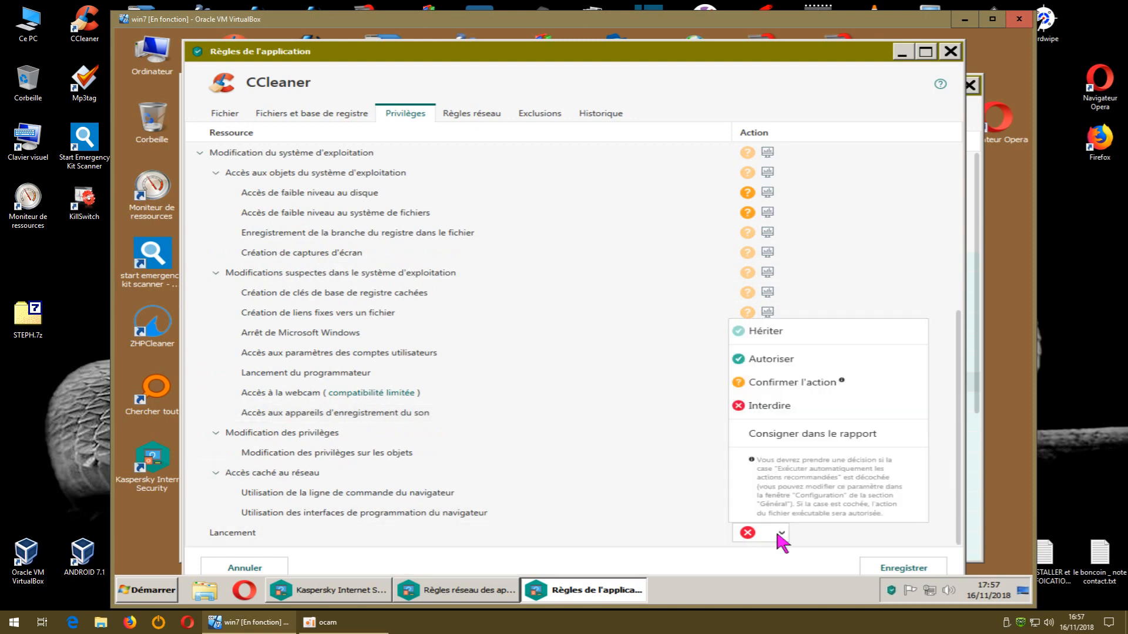
left_click(774, 359)
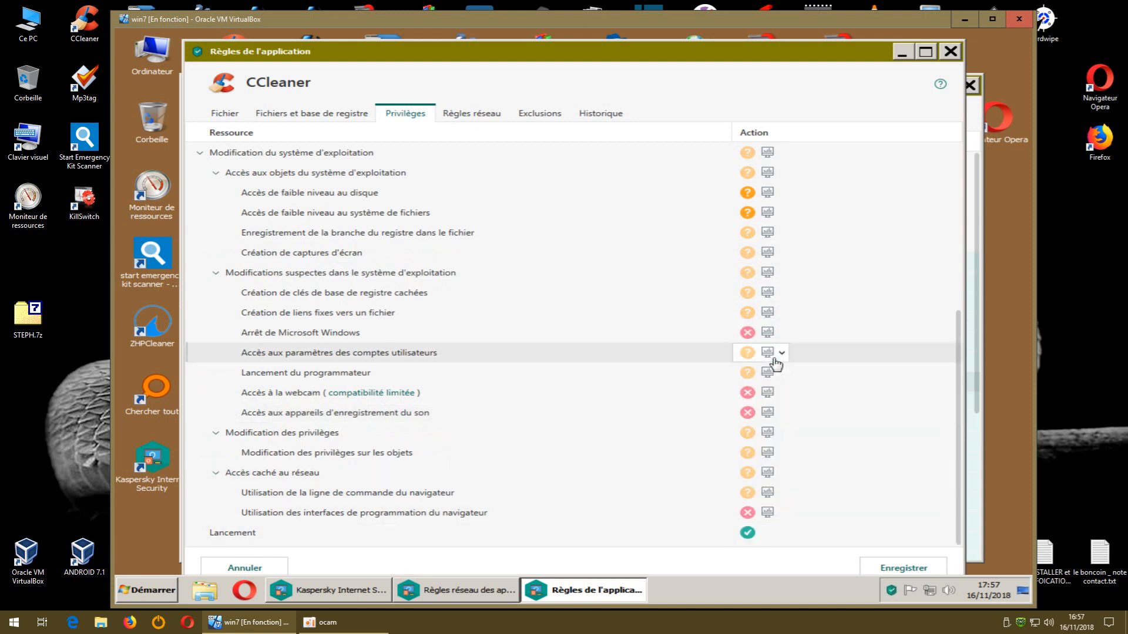
left_click(903, 568)
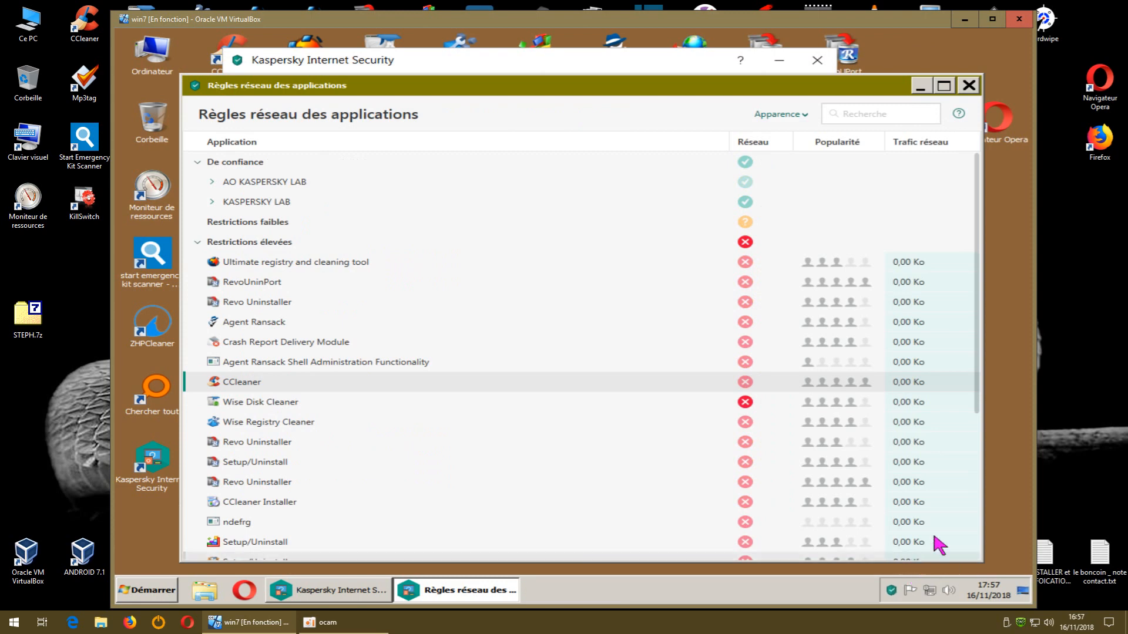
left_click(968, 85)
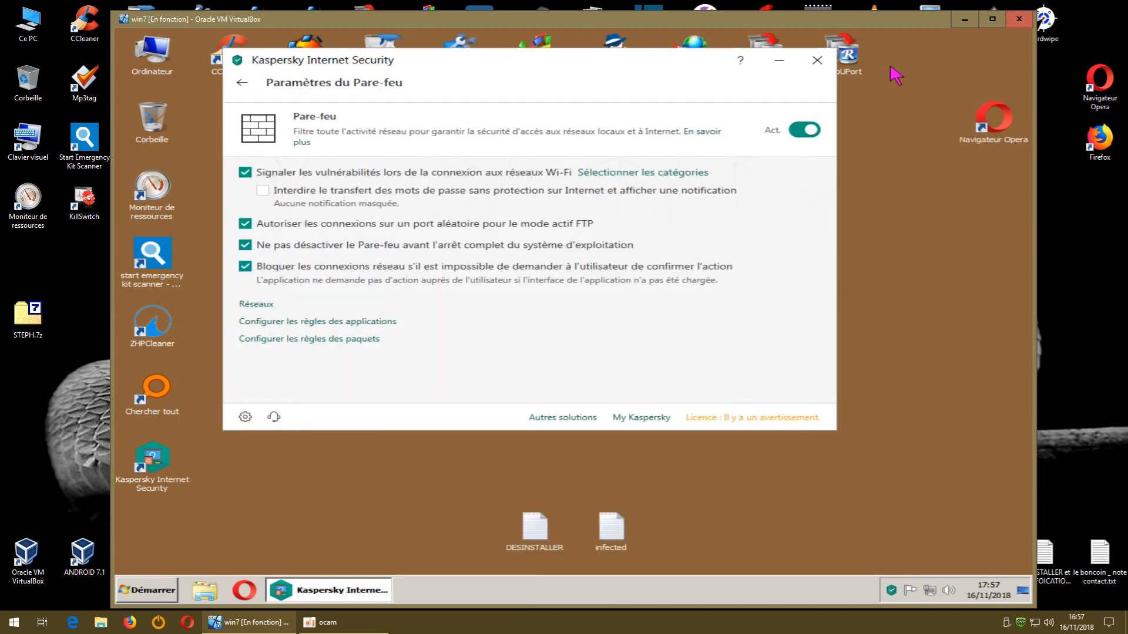
left_click(817, 61)
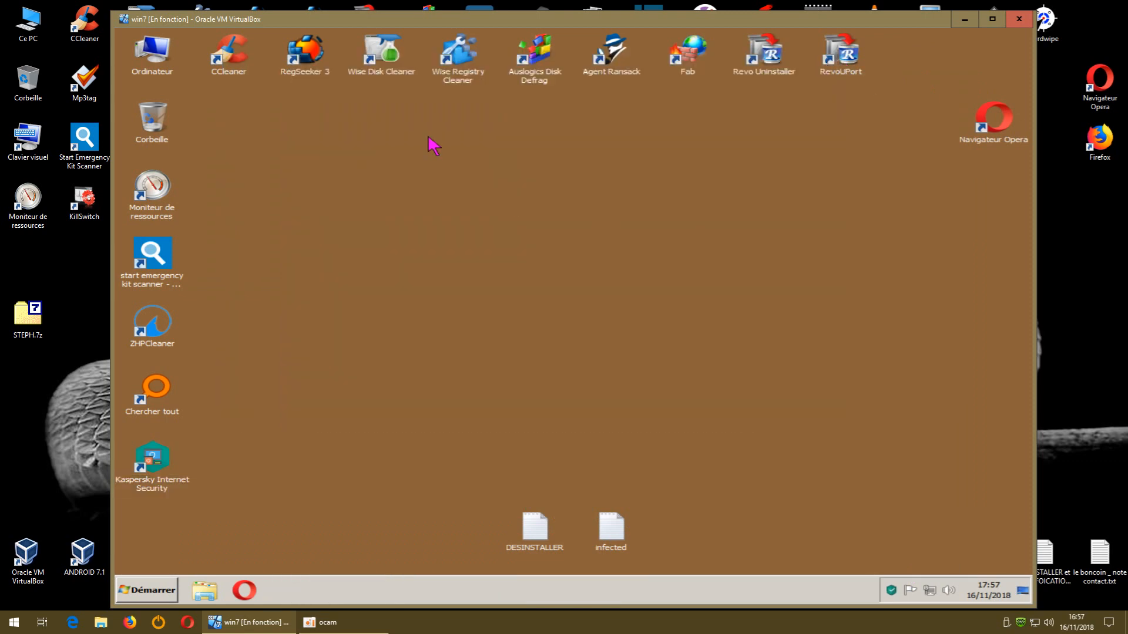
- Launch Wise Disk Cleaner from the desktop to test its launch permission, then close it and dismiss the Windows activation notification
double_click(399, 62)
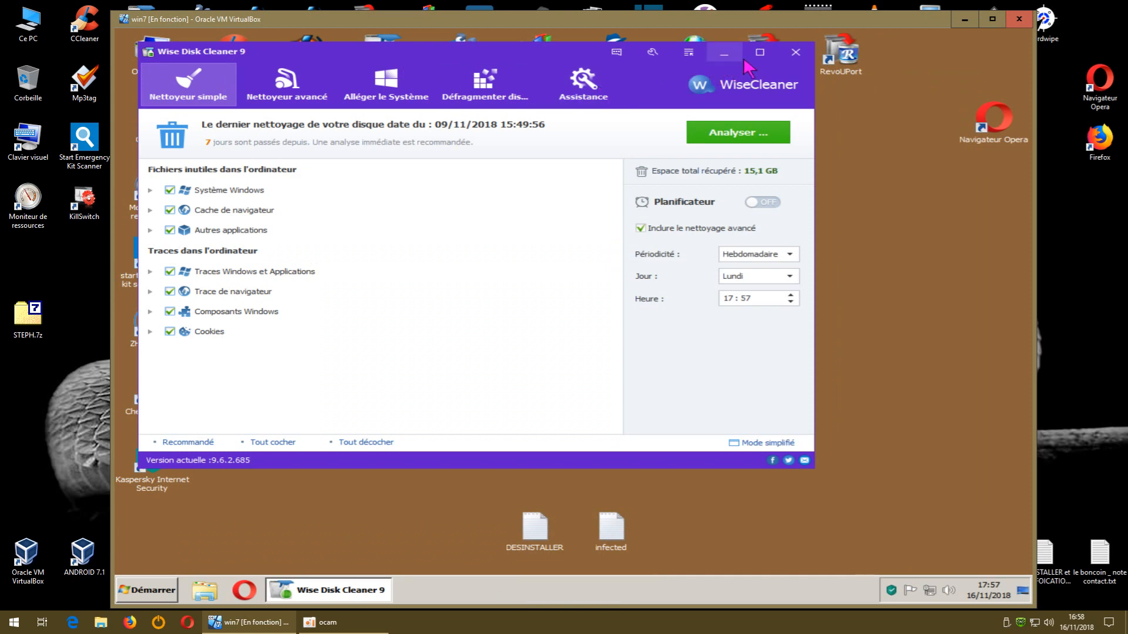
left_click(795, 52)
left_click(430, 178)
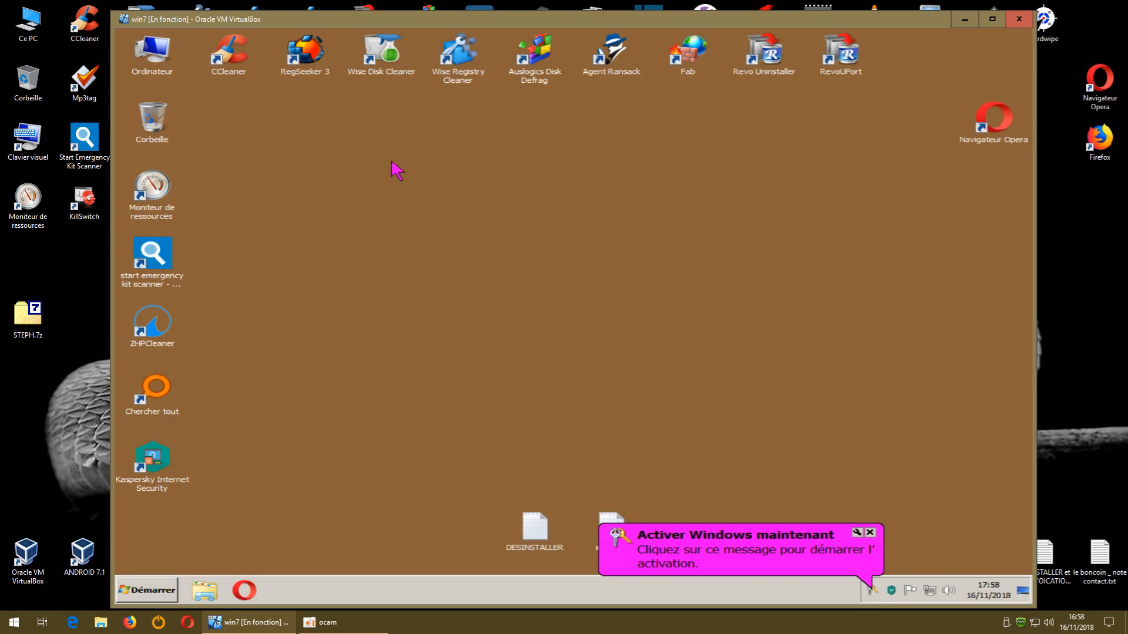
left_click(870, 532)
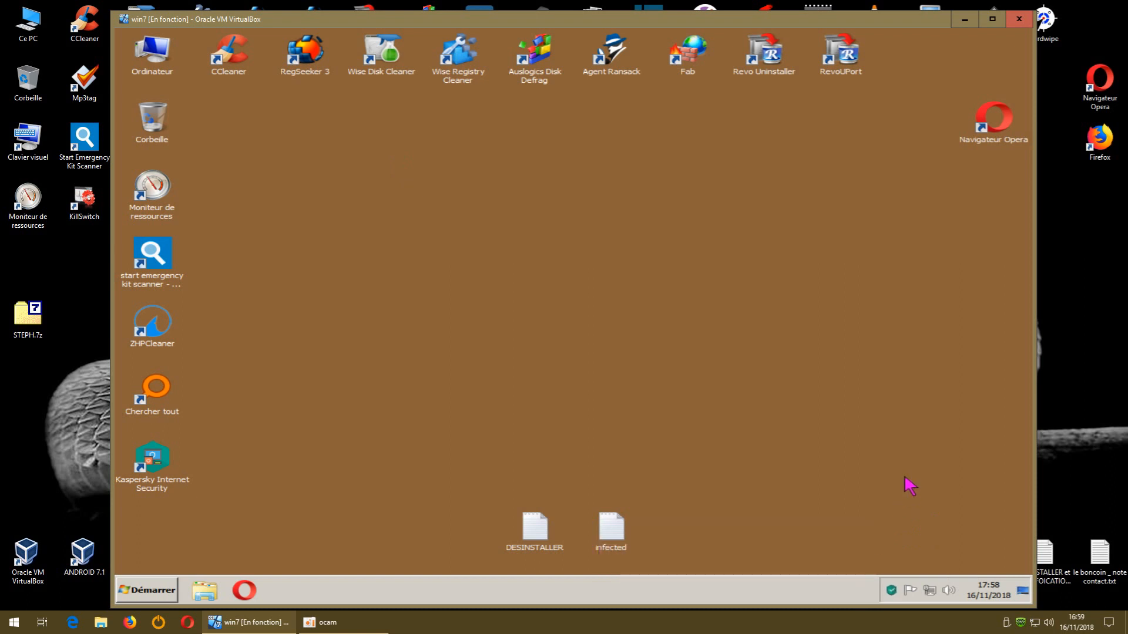